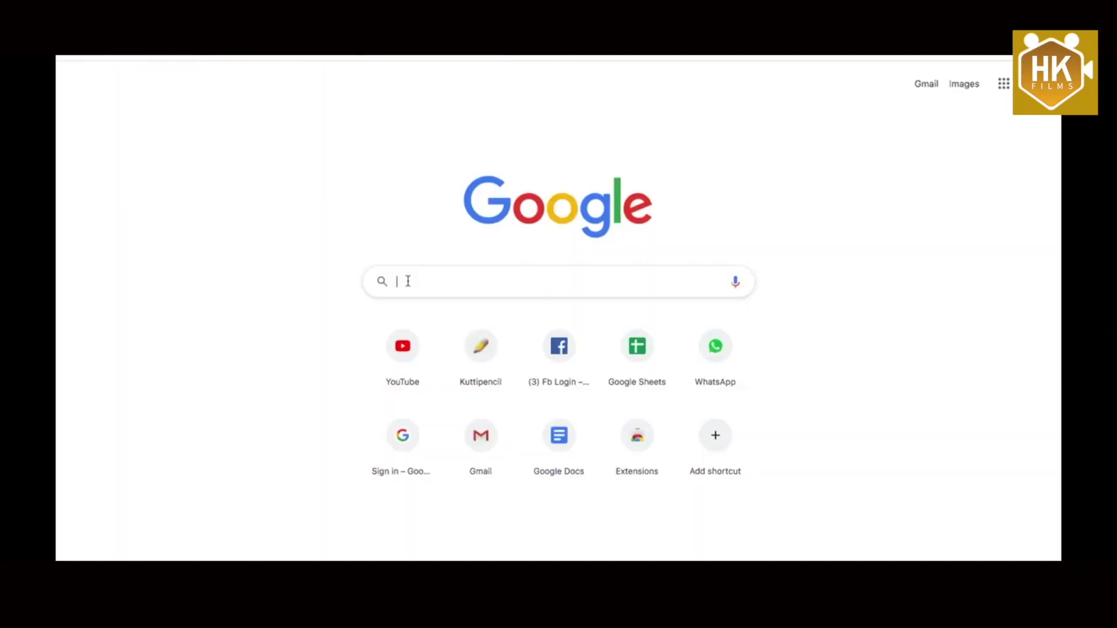
# Search the web for "google forms", open Google Forms from the results and start a blank form.
pyautogui.write('google ')
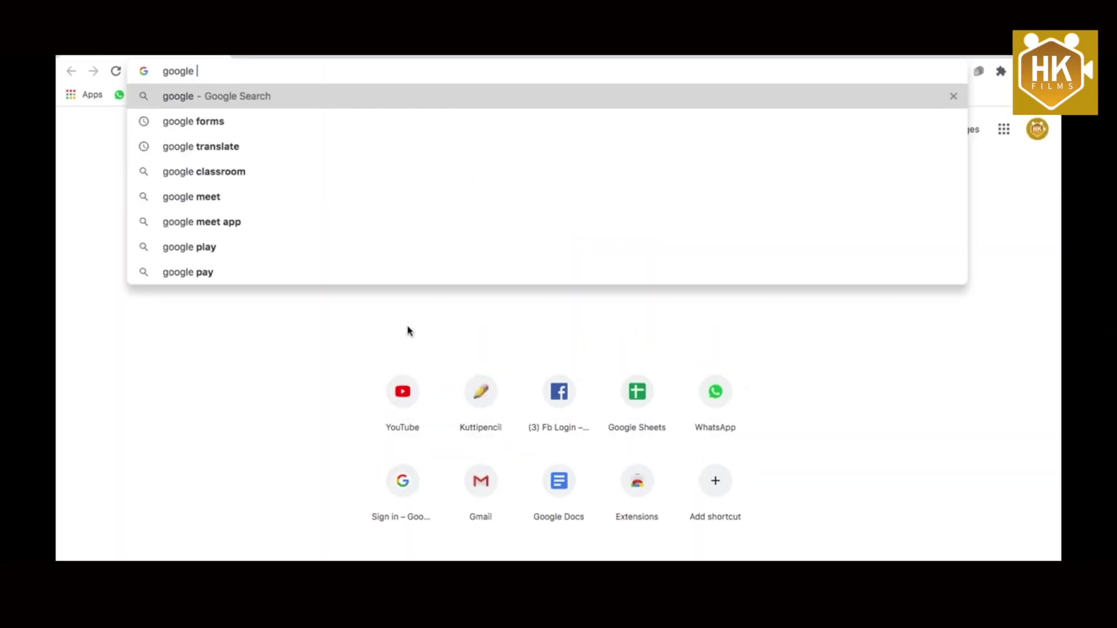
pyautogui.write('forms')
pyautogui.press('Return')
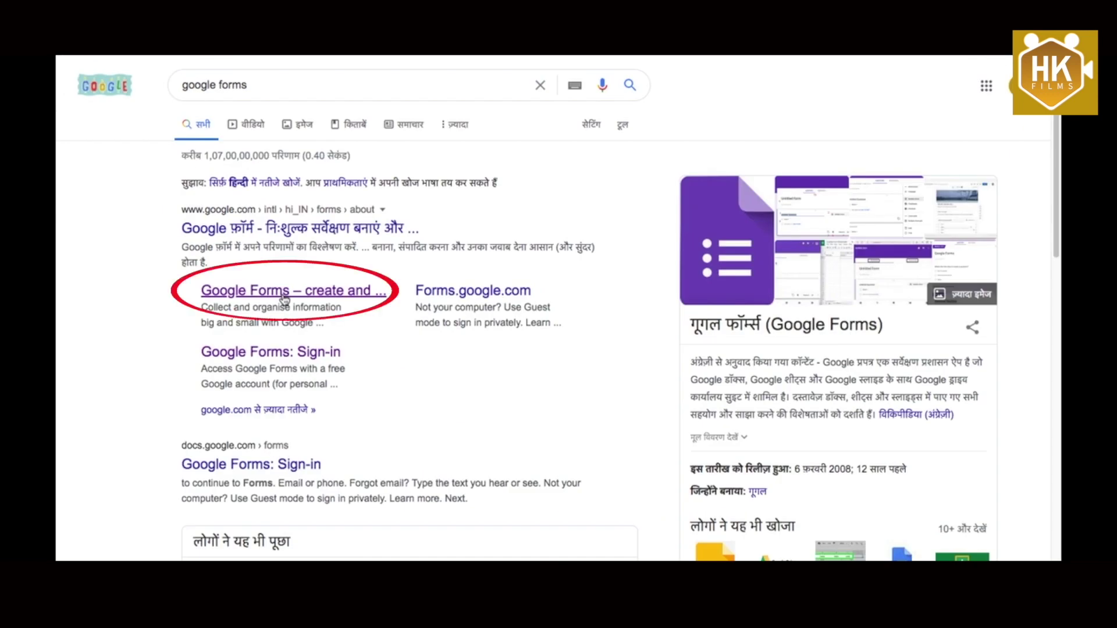
pyautogui.click(284, 295)
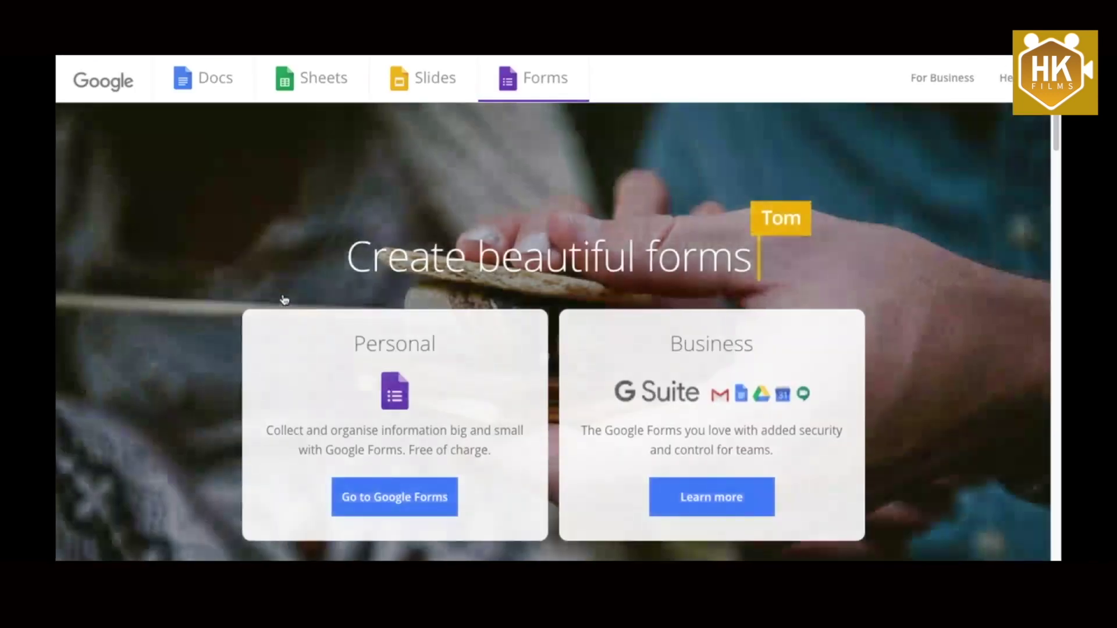
pyautogui.click(356, 500)
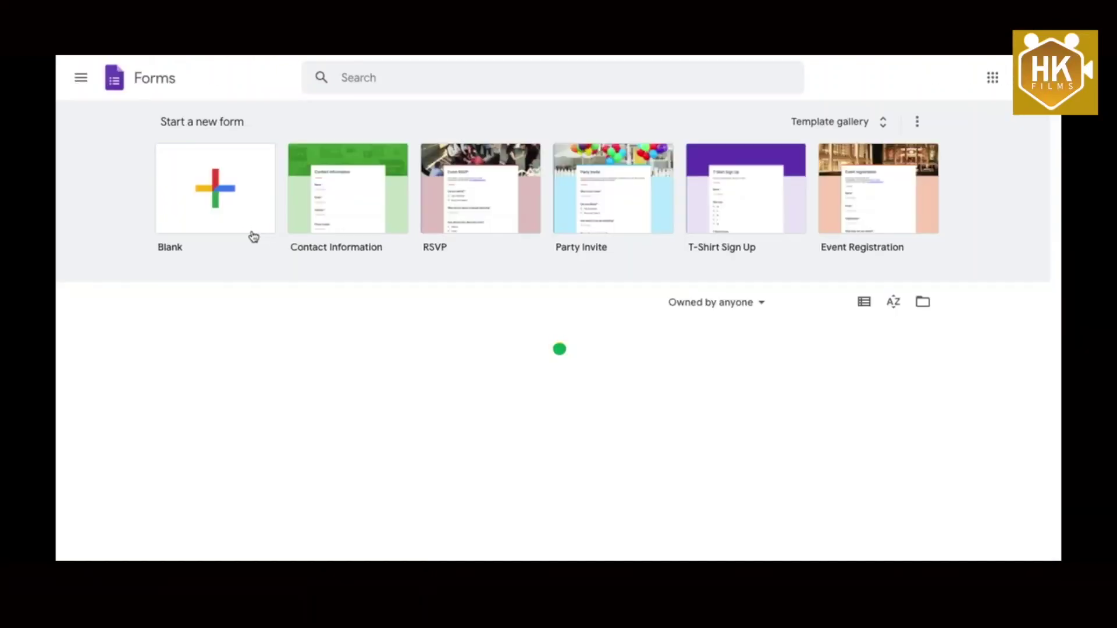
pyautogui.click(219, 202)
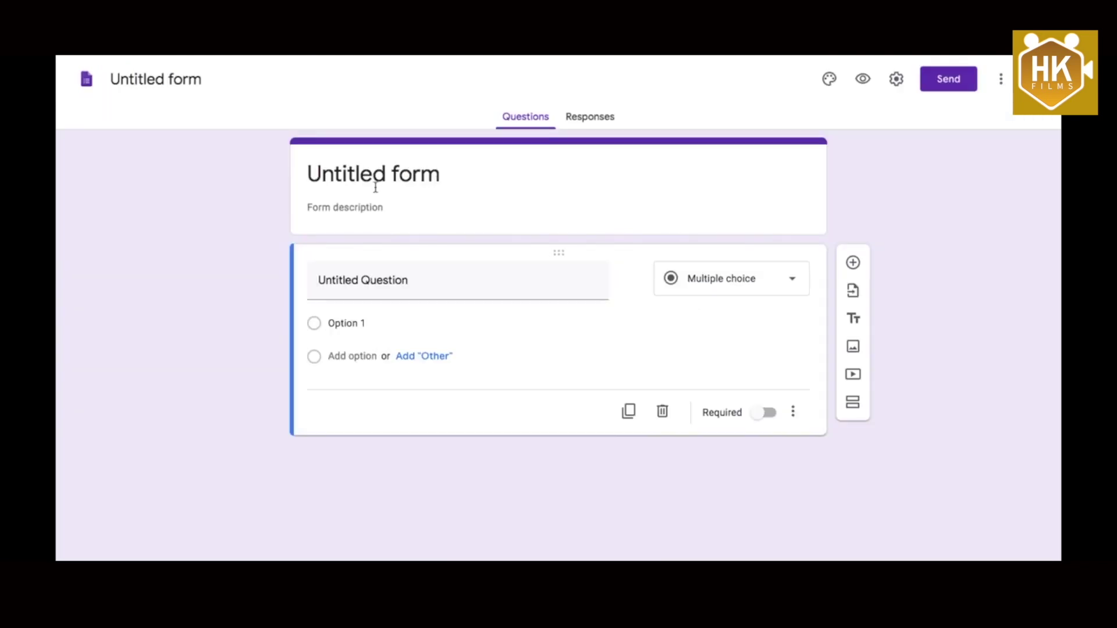
# Title the form "mid term" and enter "grade 4" as its description.
pyautogui.click(452, 174)
pyautogui.write('mid')
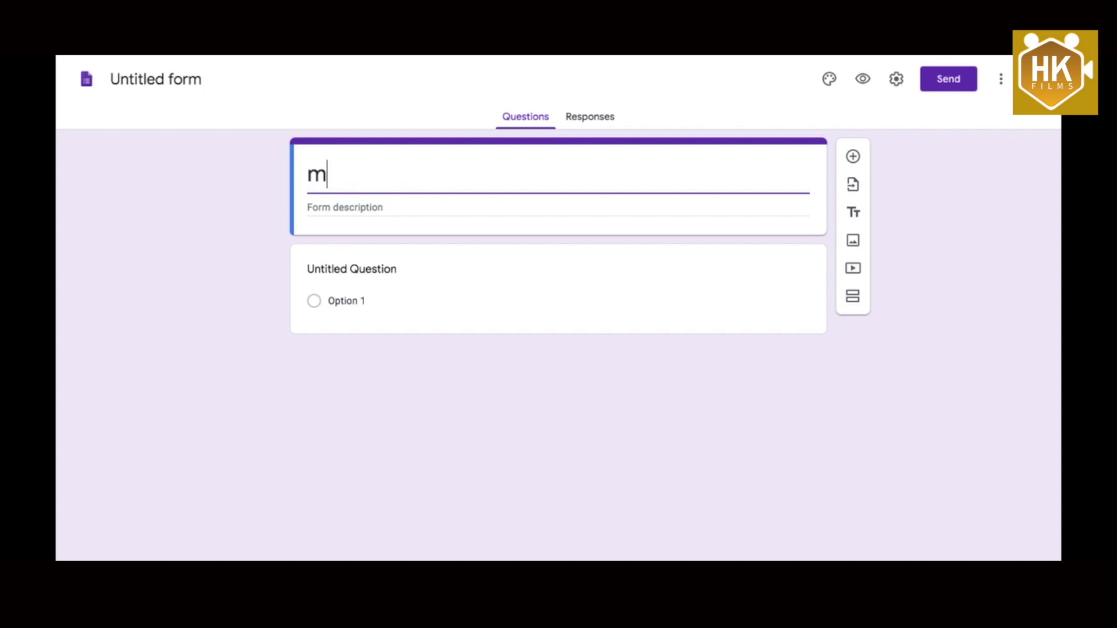
pyautogui.write(' term')
pyautogui.click(308, 214)
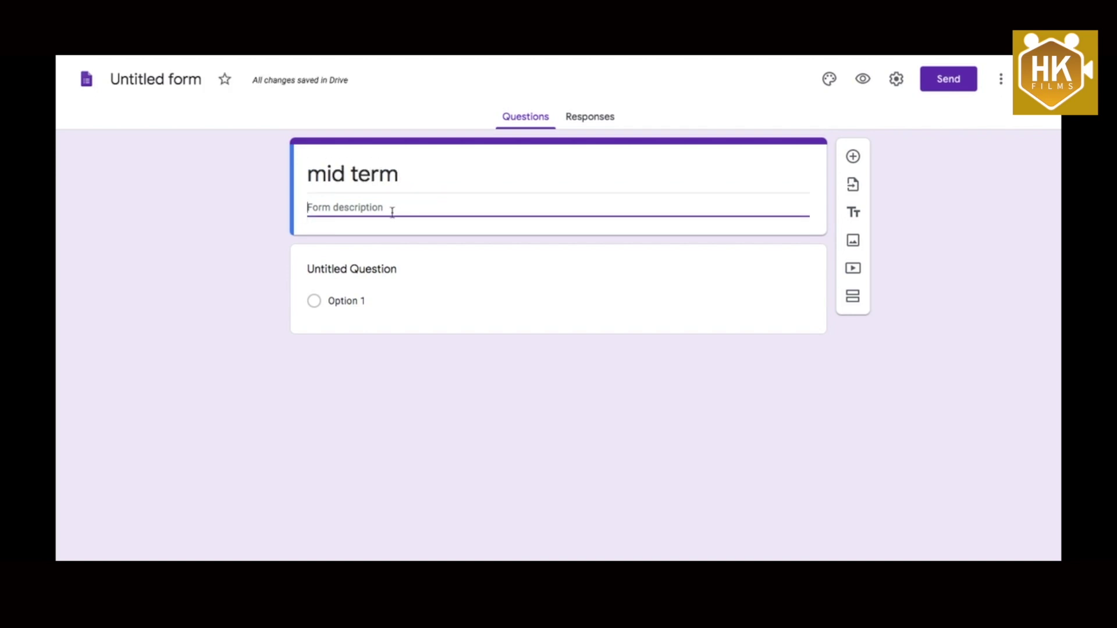
pyautogui.write('grade 4')
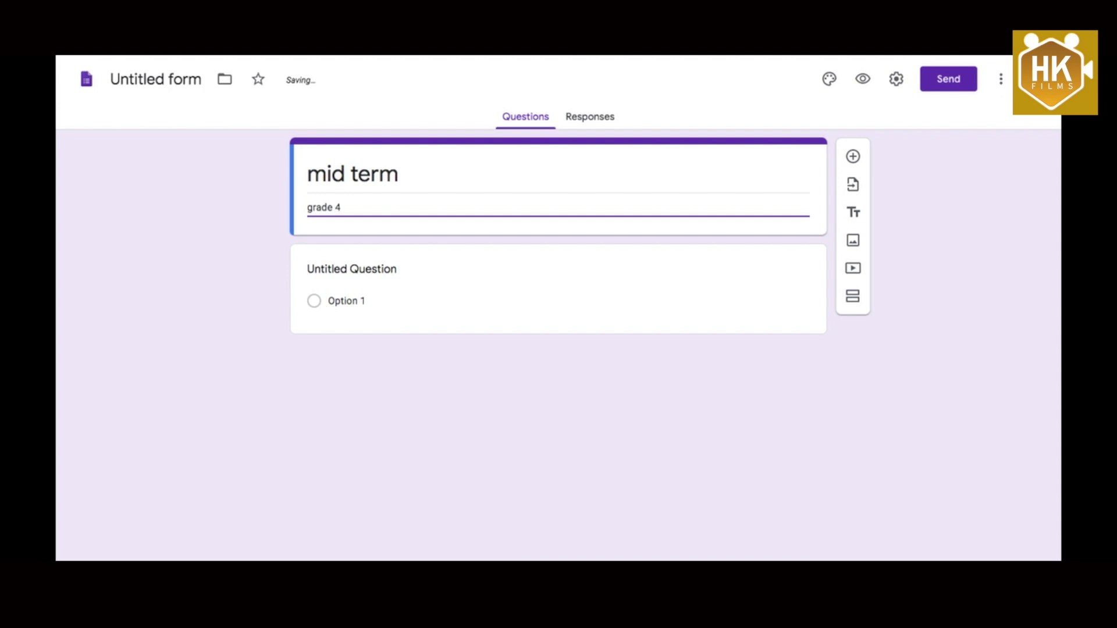
# Turn the untitled question into a required short-answer question reading "name of student :".
pyautogui.click(336, 270)
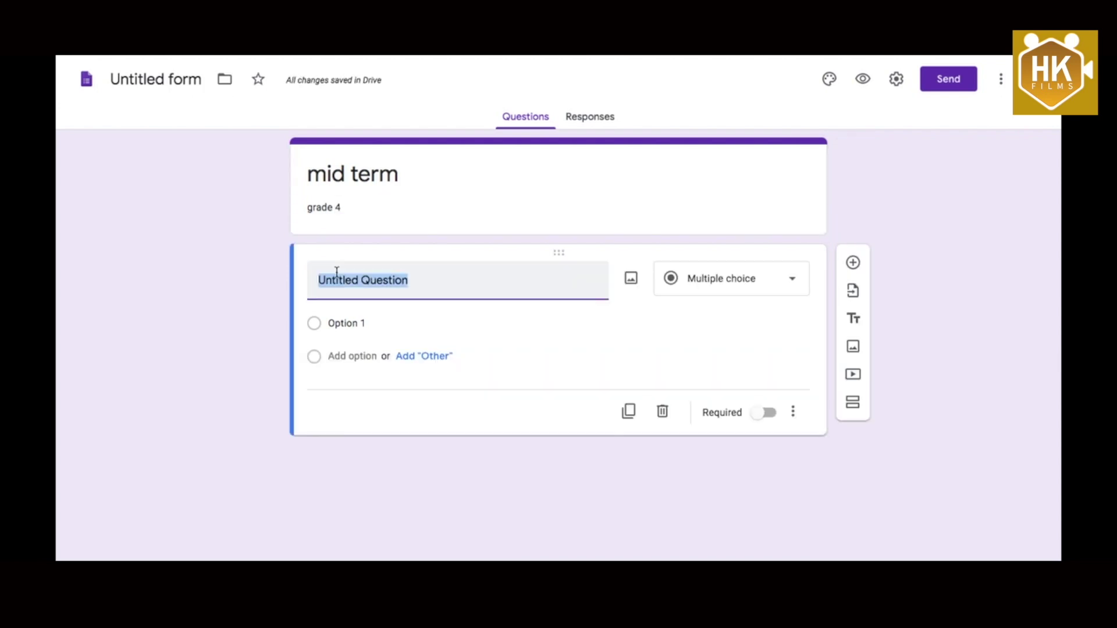
pyautogui.write('name ')
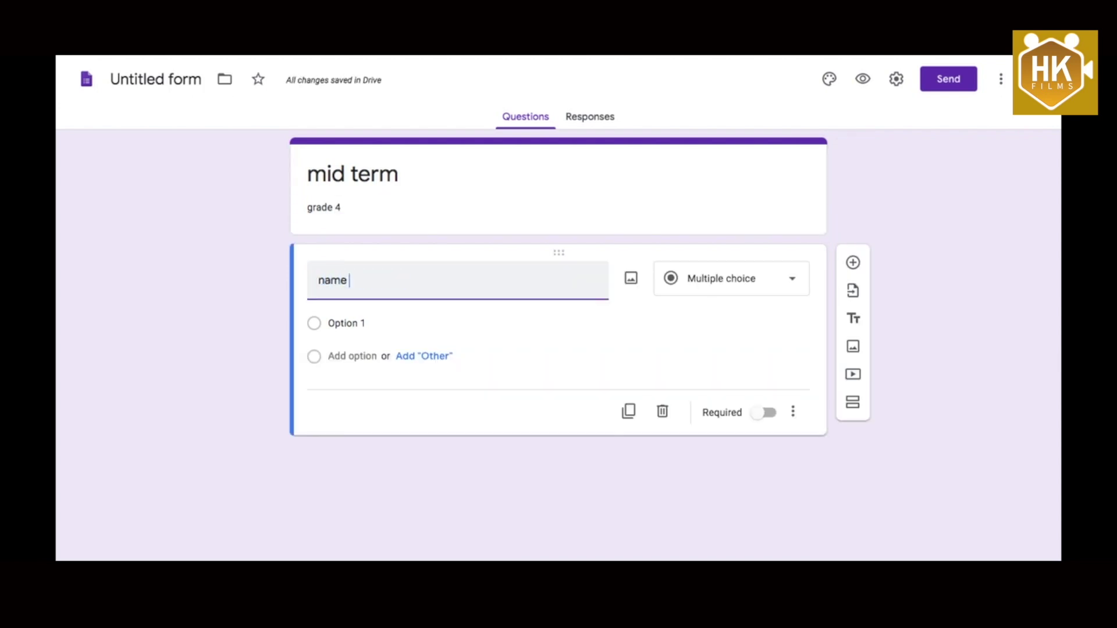
pyautogui.write('of')
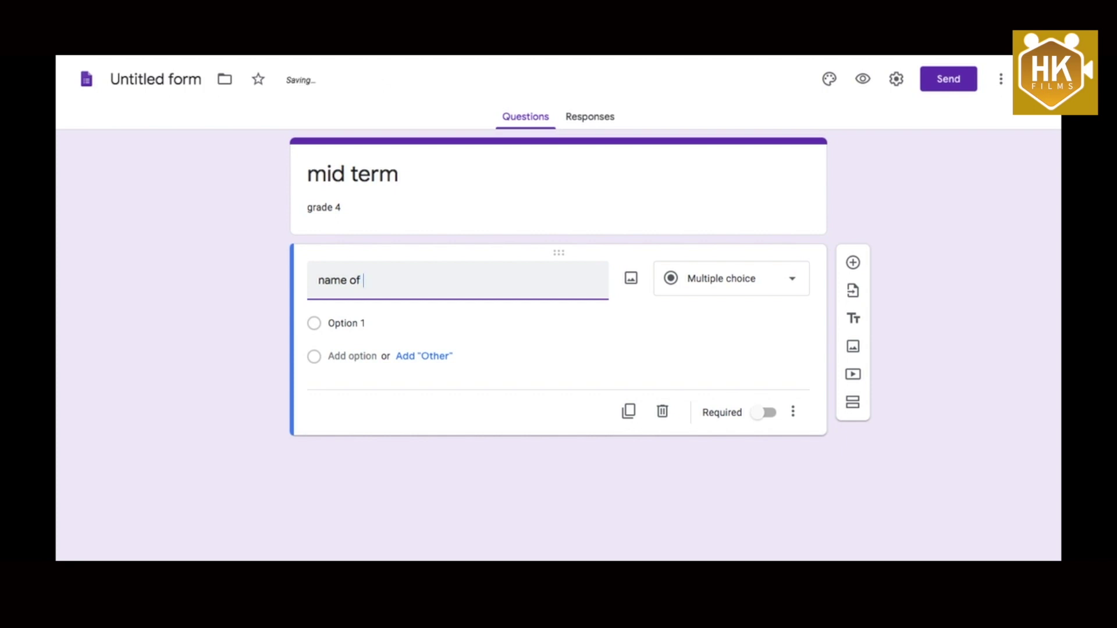
pyautogui.write(' student')
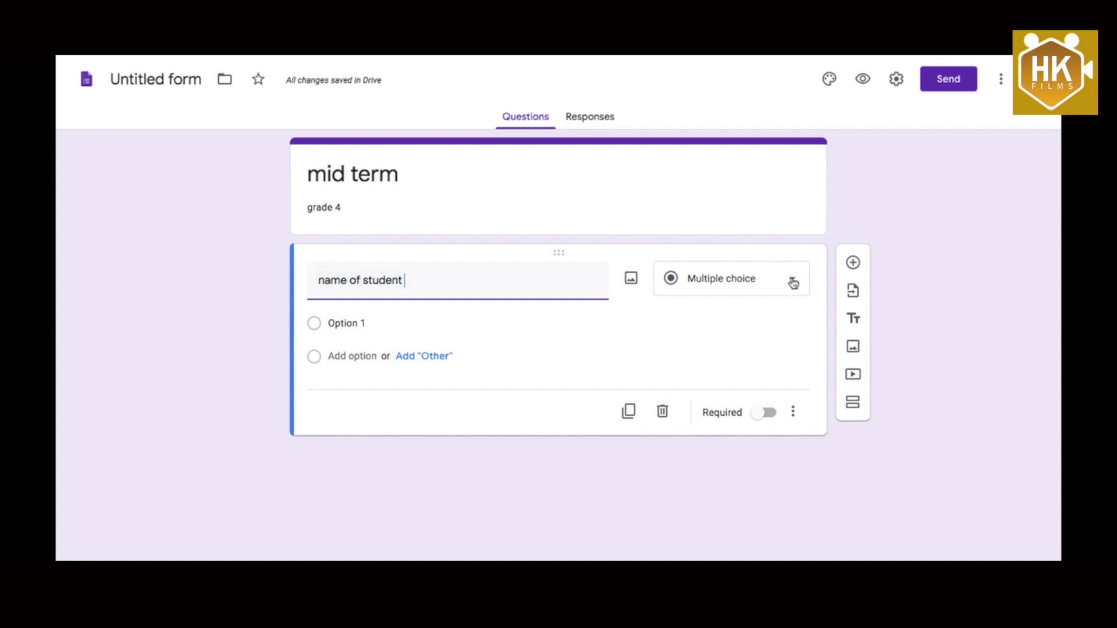
pyautogui.click(793, 283)
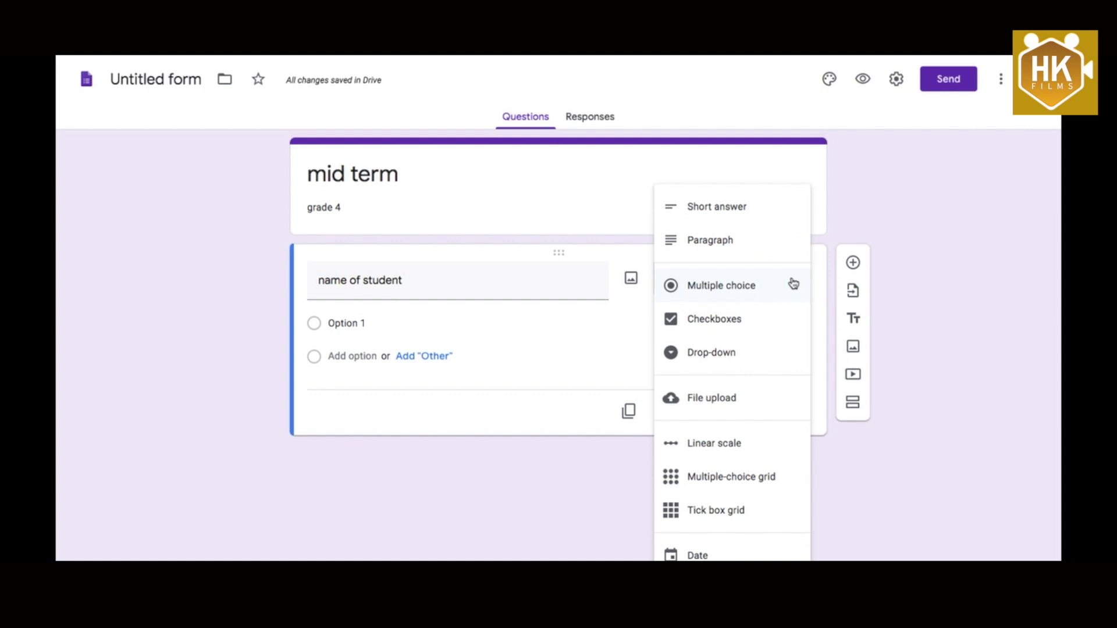
pyautogui.click(719, 214)
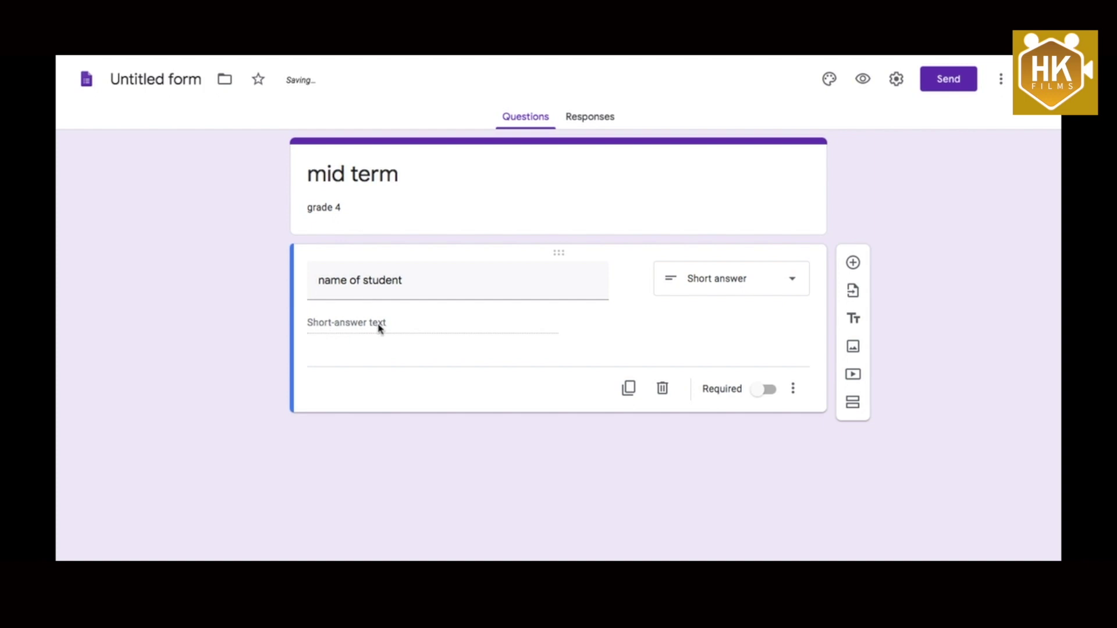
pyautogui.write(':')
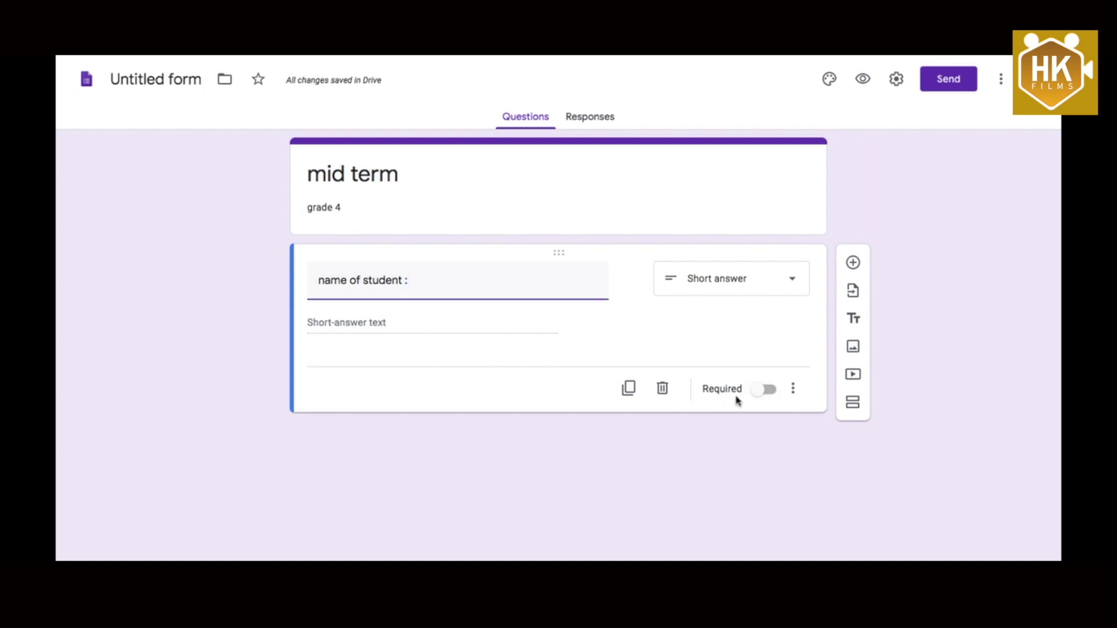
pyautogui.click(767, 390)
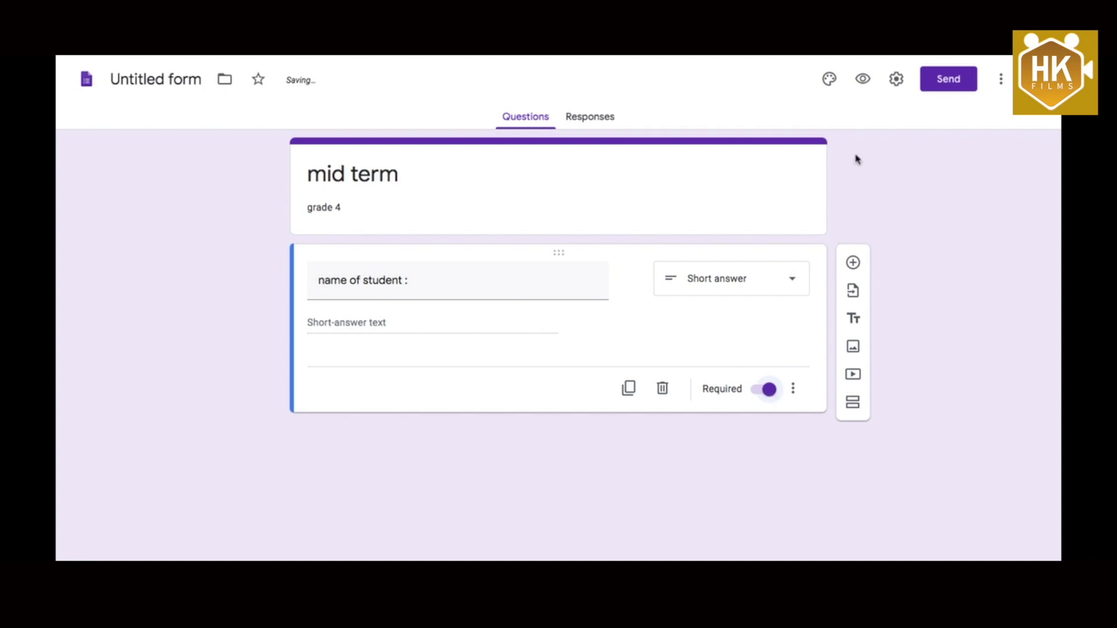
# Make the form a quiz that releases marks later, after manual review, and save the settings.
pyautogui.click(898, 80)
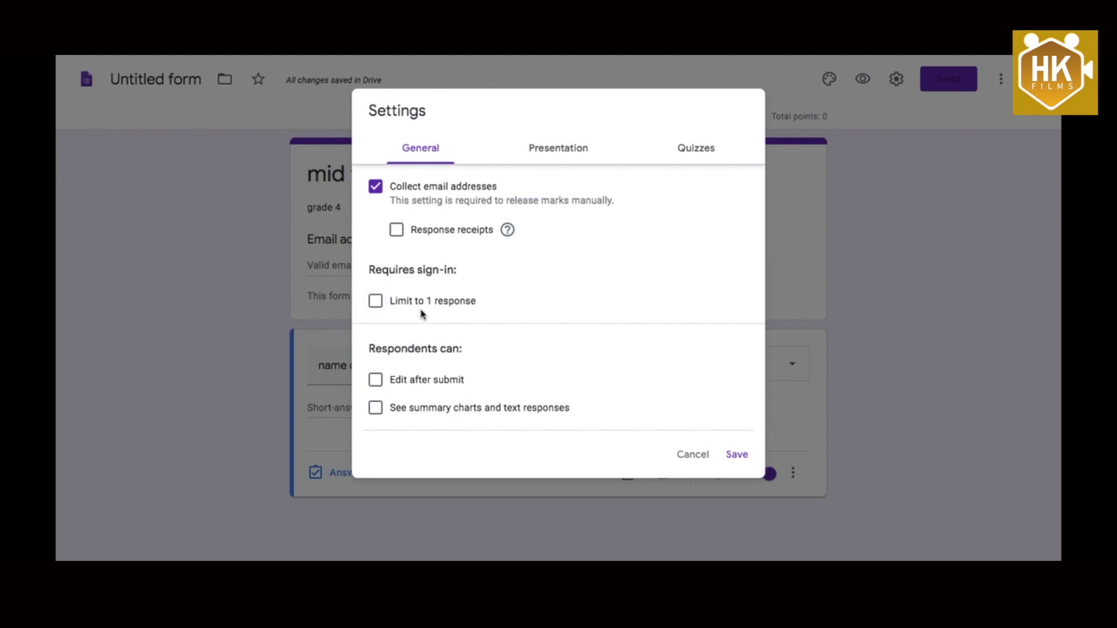
pyautogui.click(553, 148)
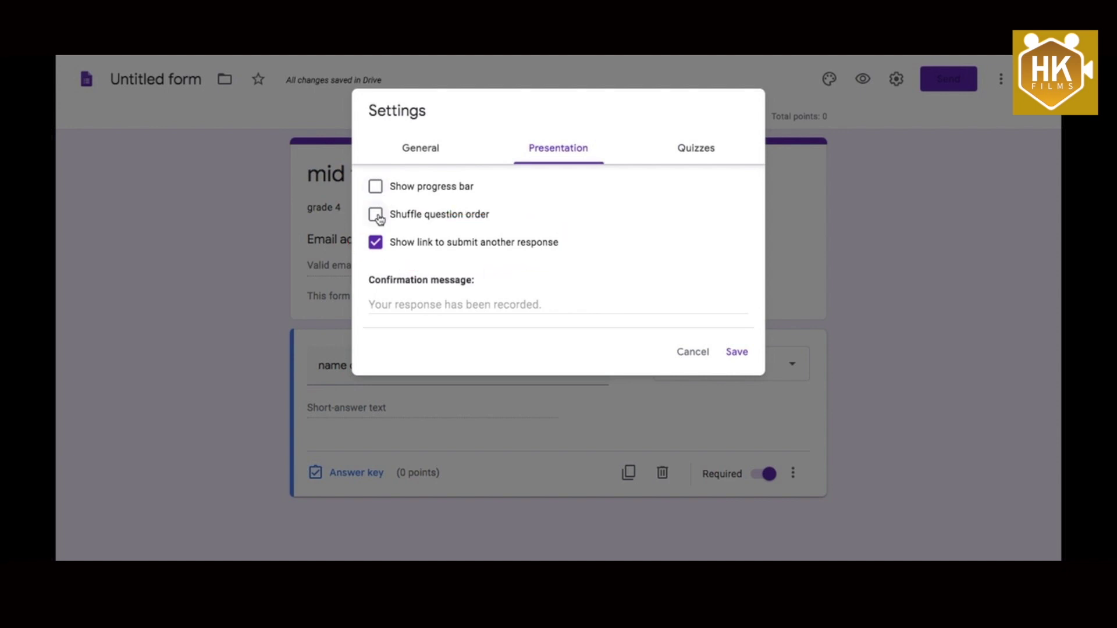
pyautogui.click(699, 150)
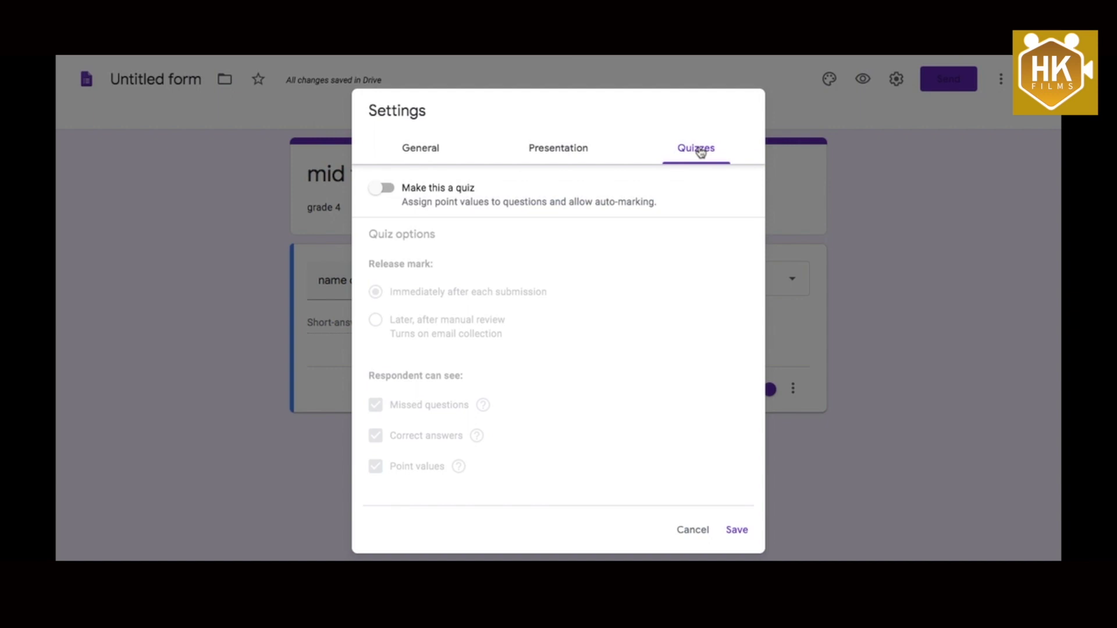
pyautogui.click(385, 188)
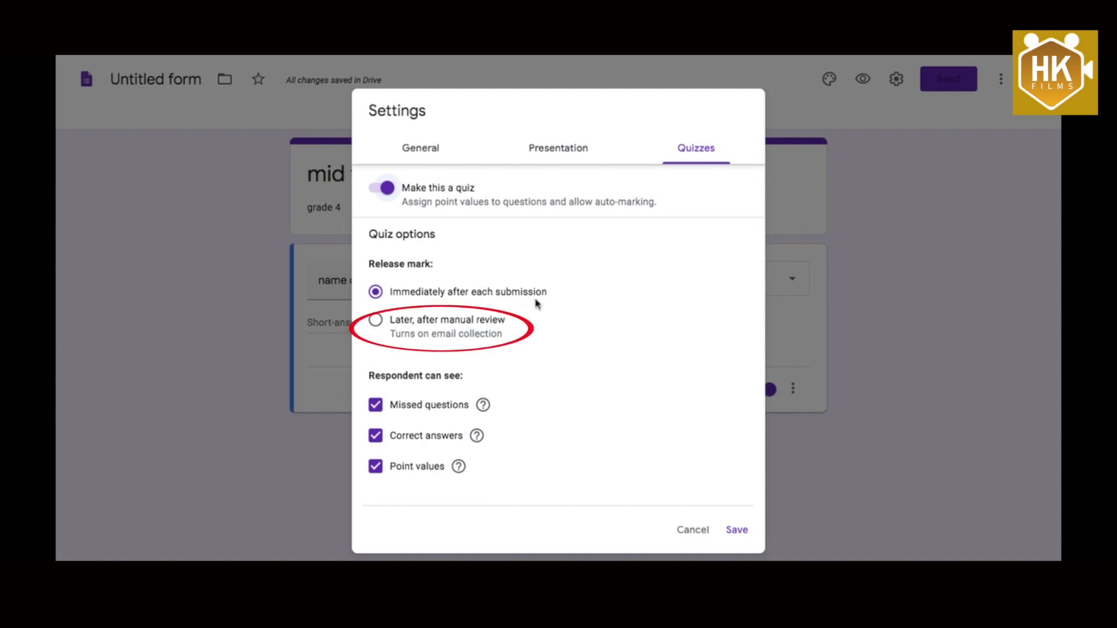
pyautogui.click(375, 321)
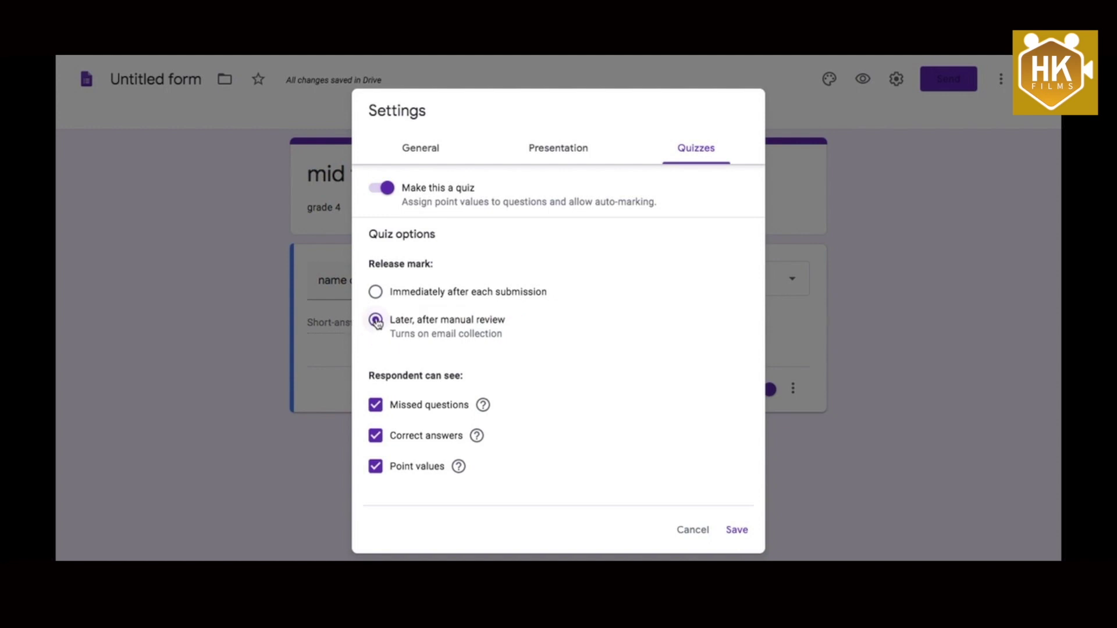
pyautogui.click(735, 534)
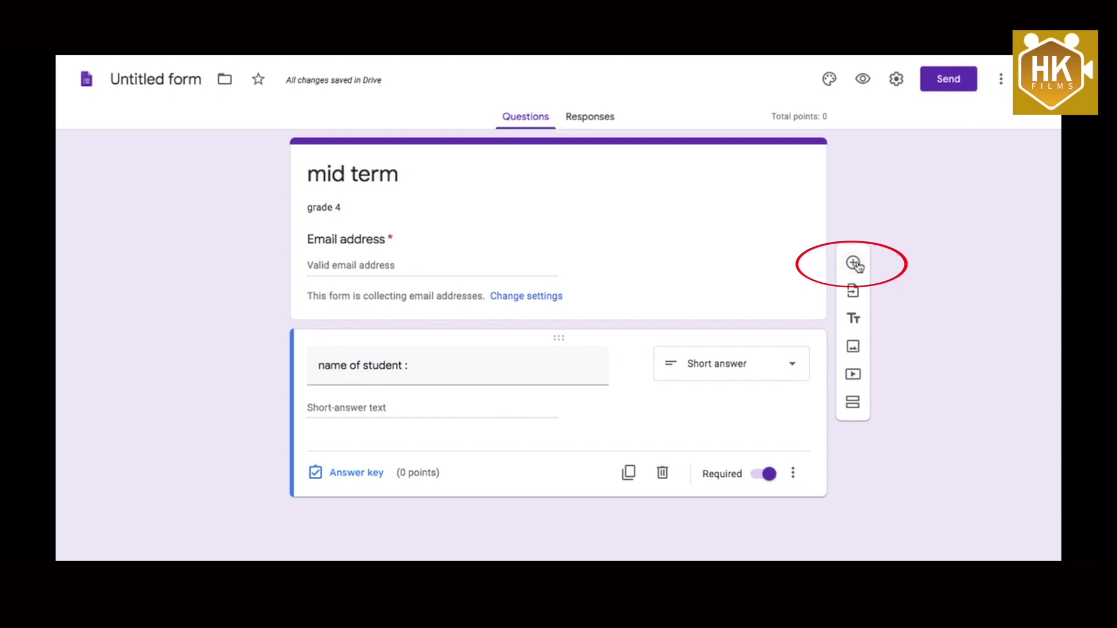
# Add the multiple-choice question "1. who is the father of our nation" with the suggested correct answer "Mahatma Gandhiji" as its first option.
pyautogui.click(854, 263)
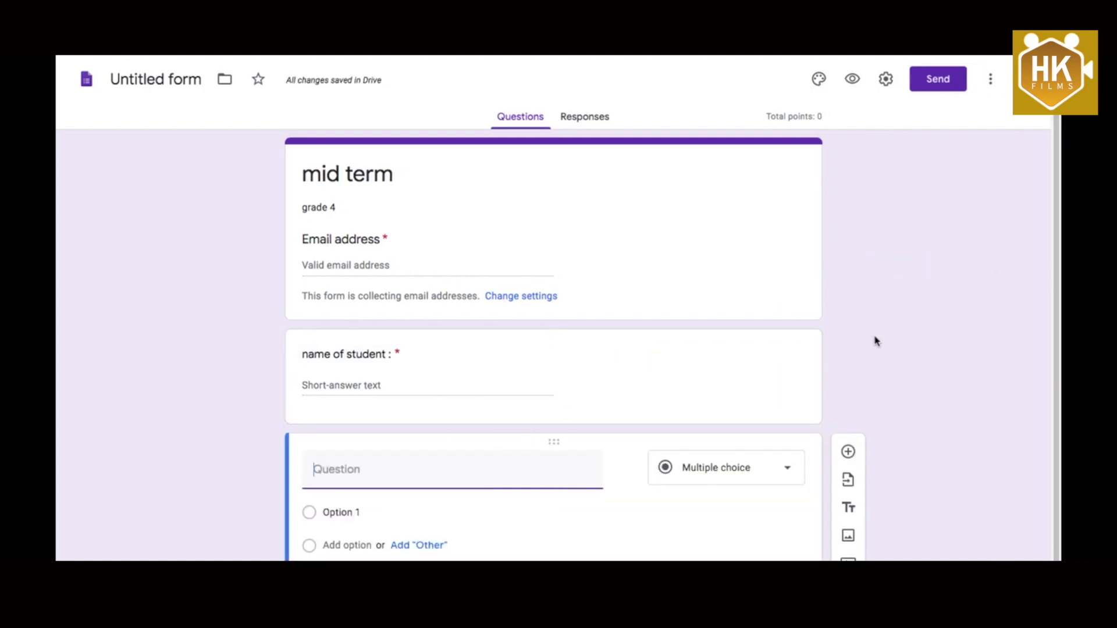
pyautogui.write('1. ')
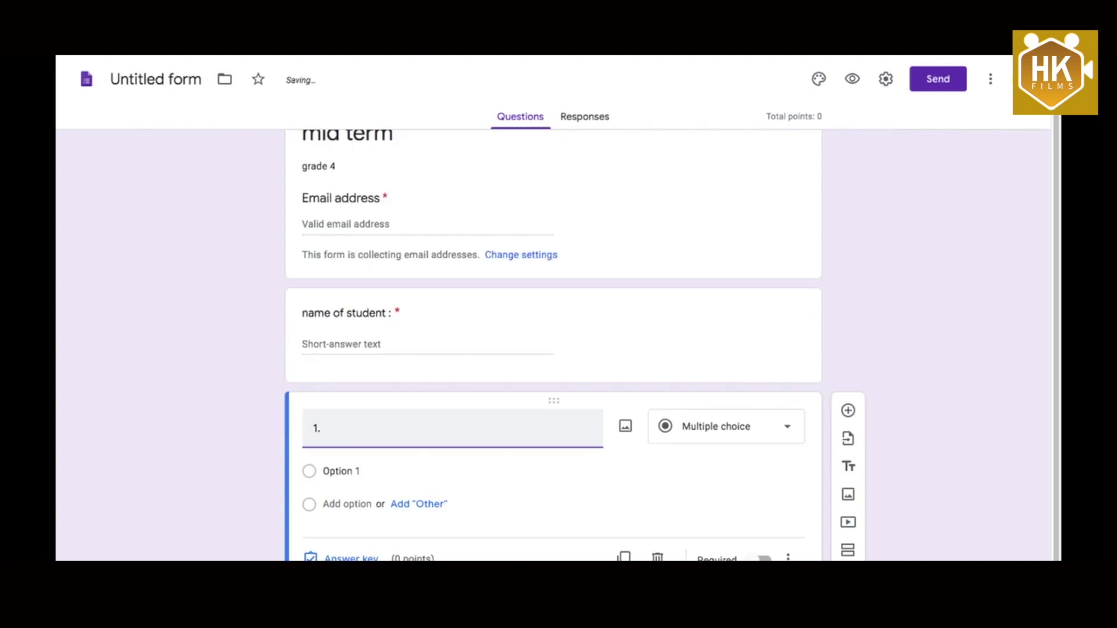
pyautogui.write('who is the father of our nation')
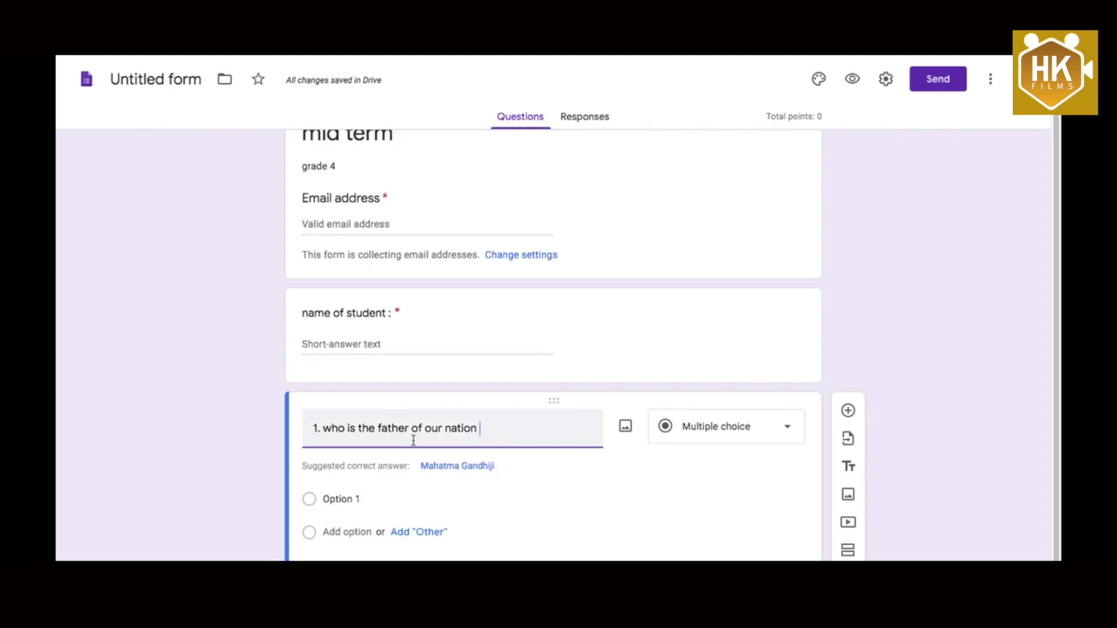
pyautogui.click(444, 410)
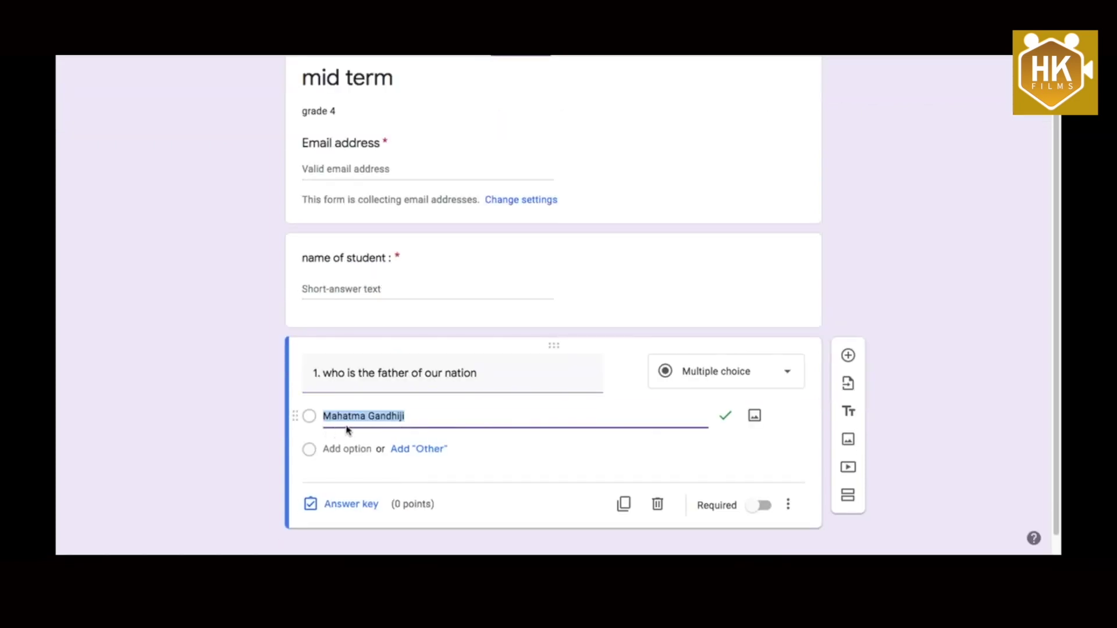
# Add the answer options "subhash", "nehru" and "Other" to the father of our nation question.
pyautogui.click(340, 449)
pyautogui.write('subhash')
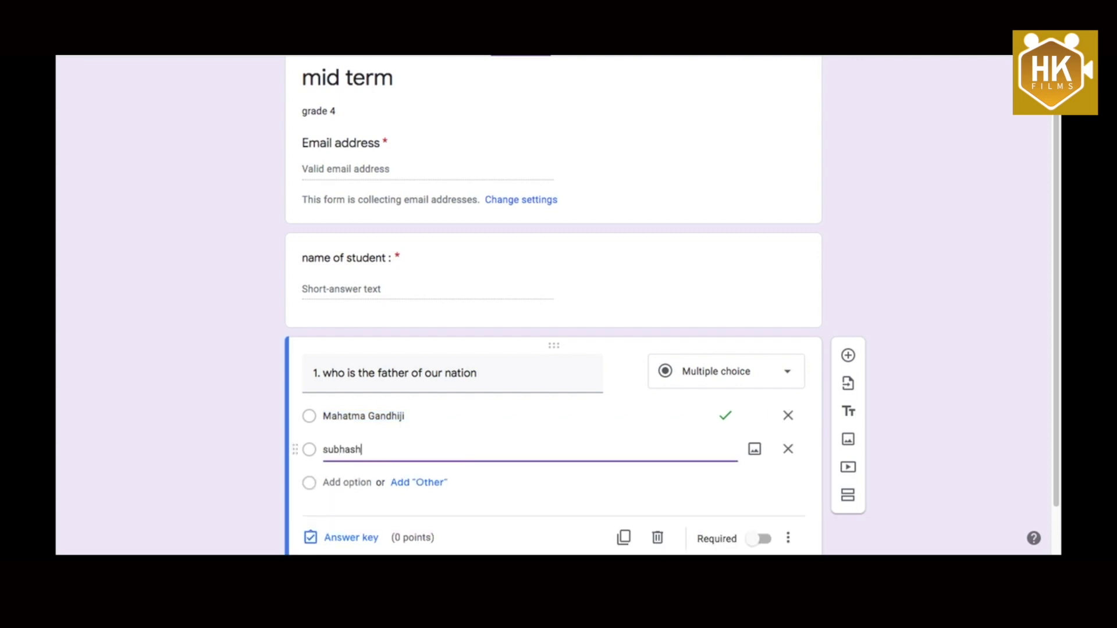
pyautogui.press('Return')
pyautogui.write('nehru')
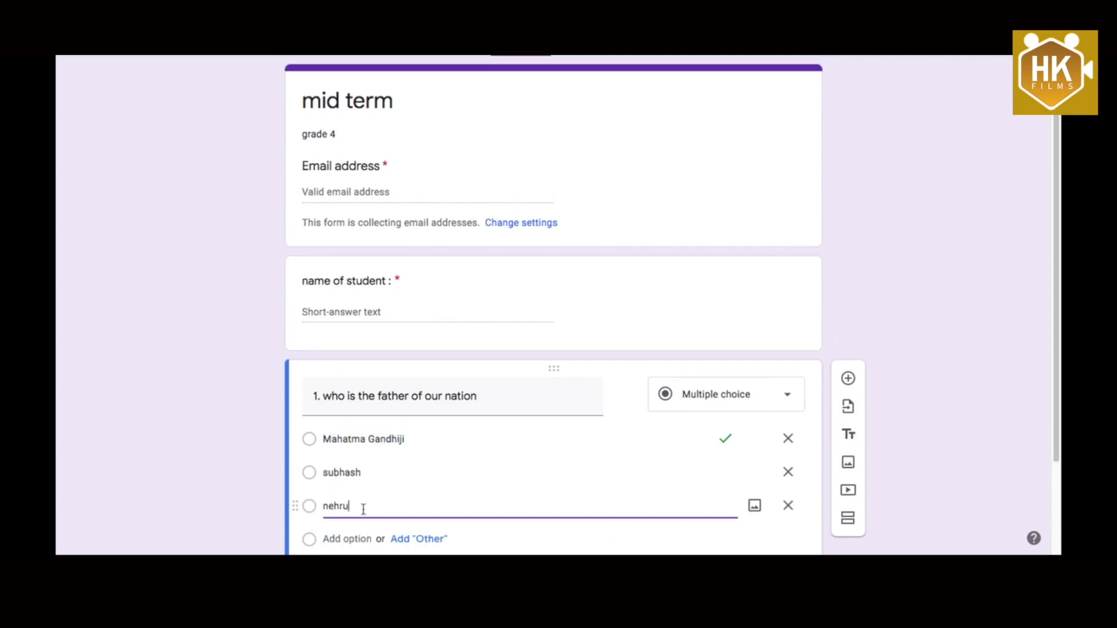
pyautogui.click(404, 539)
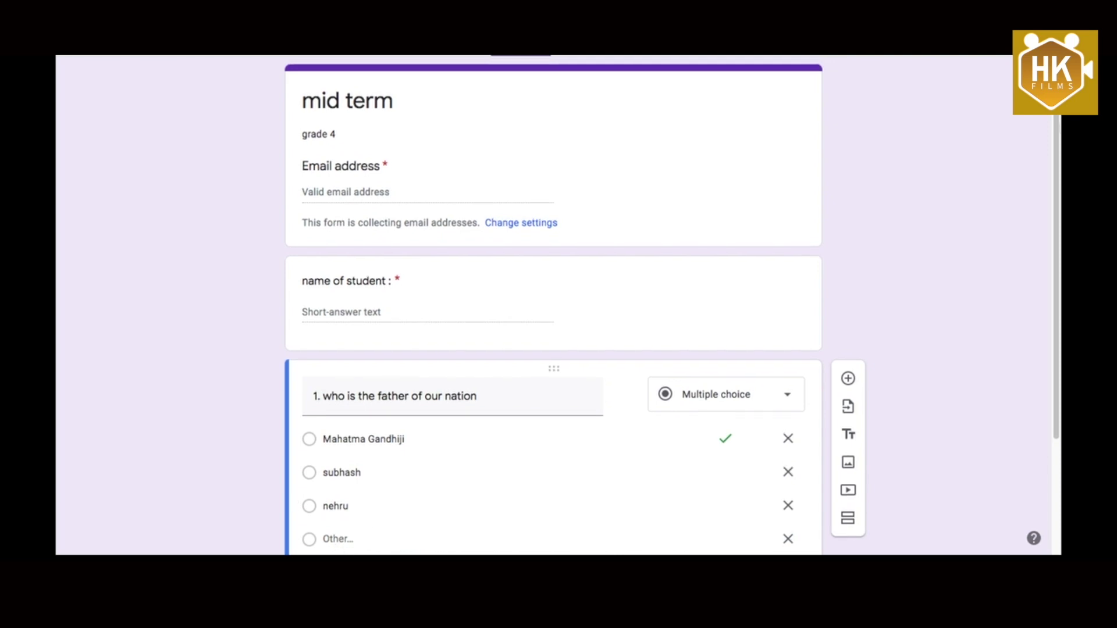
# Search Google images for "gandhi" and insert the first portrait into the father of our nation question.
pyautogui.scroll(-1, 380, 381)
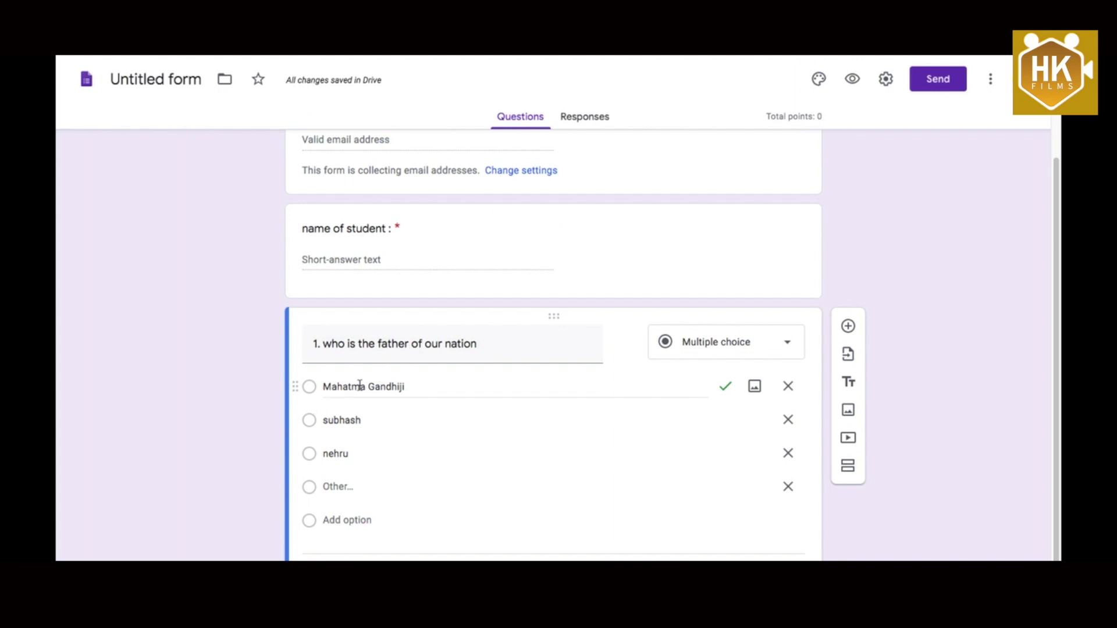
pyautogui.moveTo(624, 343)
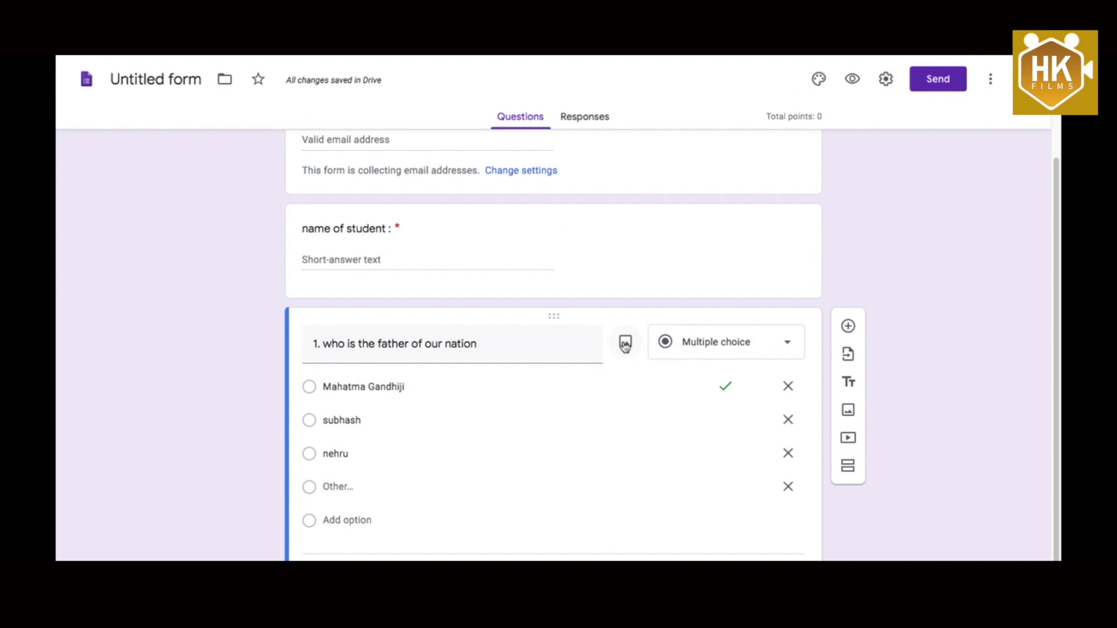
pyautogui.click(625, 344)
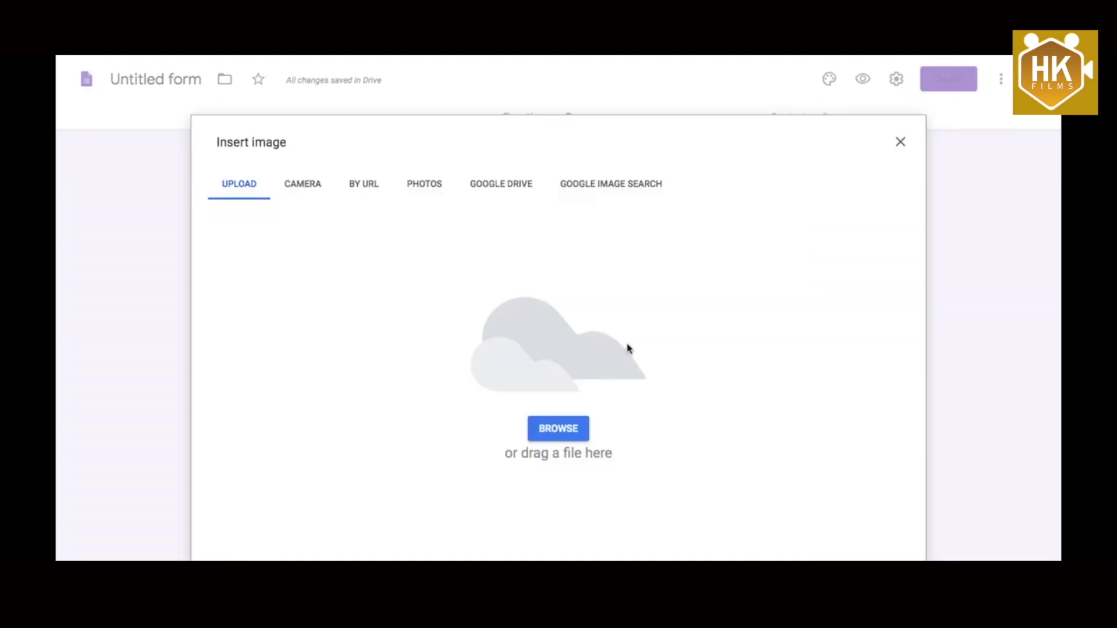
pyautogui.click(610, 184)
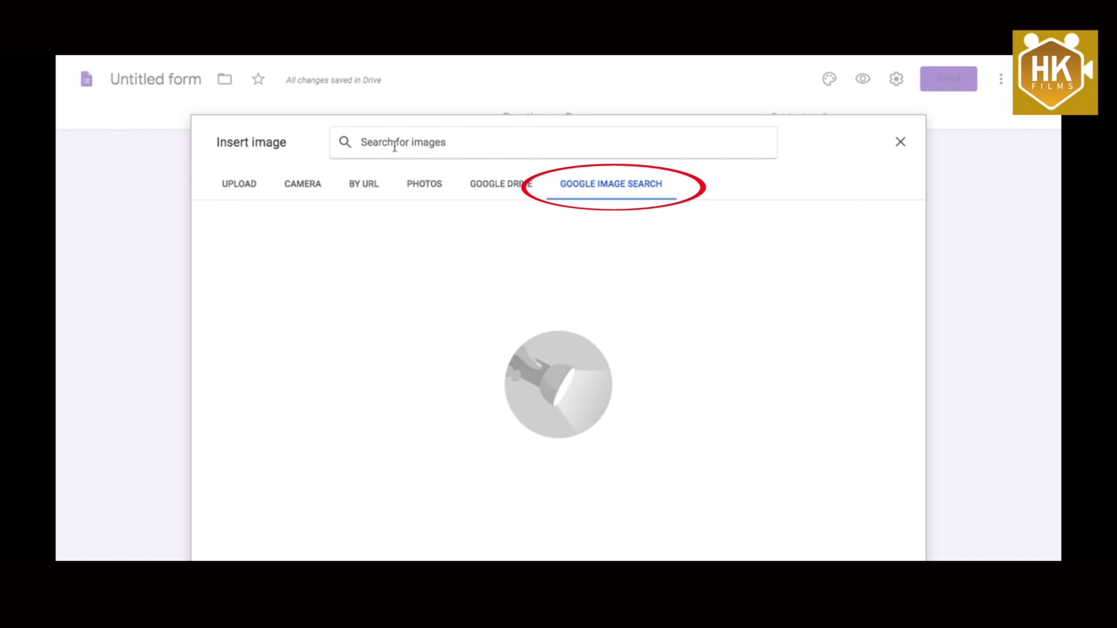
pyautogui.write('gandhi')
pyautogui.press('Return')
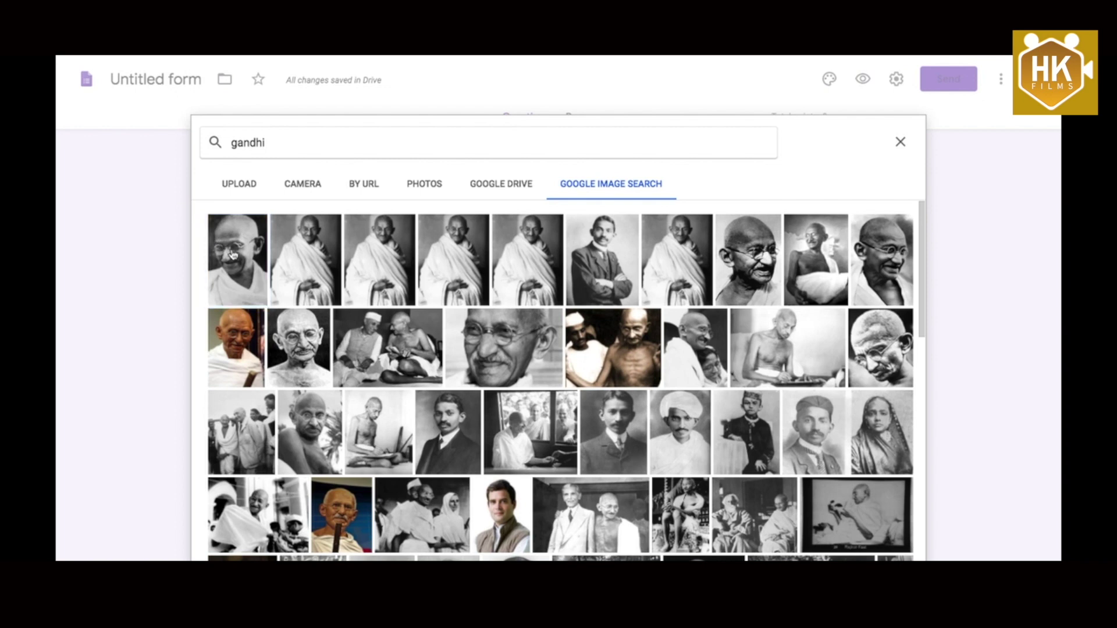
pyautogui.doubleClick(232, 254)
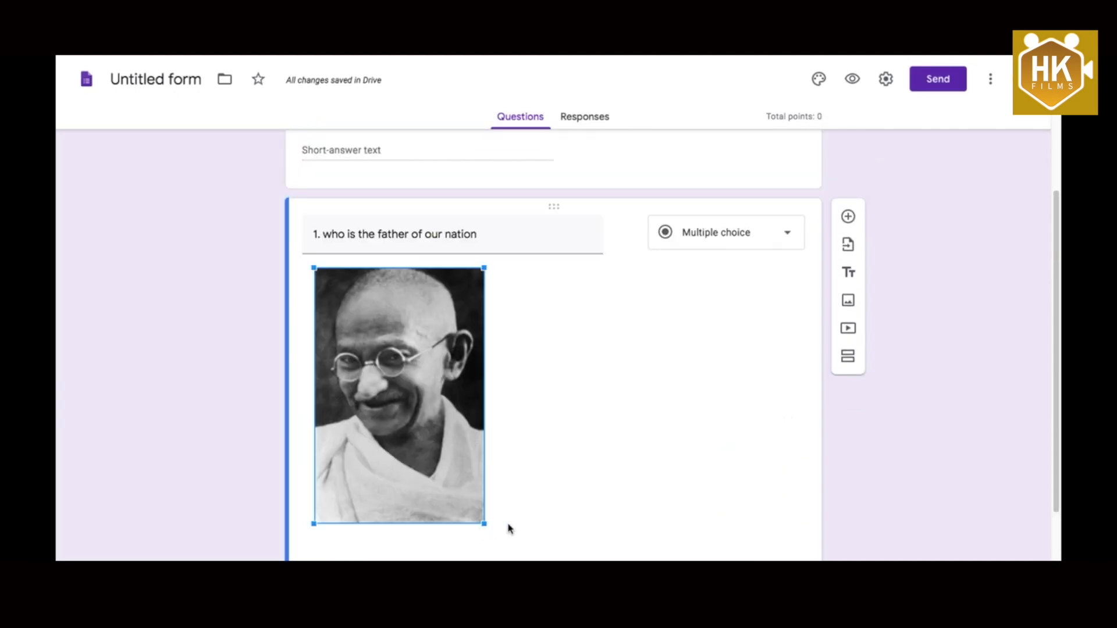
# Shrink the portrait in the father of our nation question and make the question required.
pyautogui.moveTo(482, 524); pyautogui.dragTo(450, 471)
pyautogui.scroll(2, 538, 441)
pyautogui.scroll(-5, 539, 441)
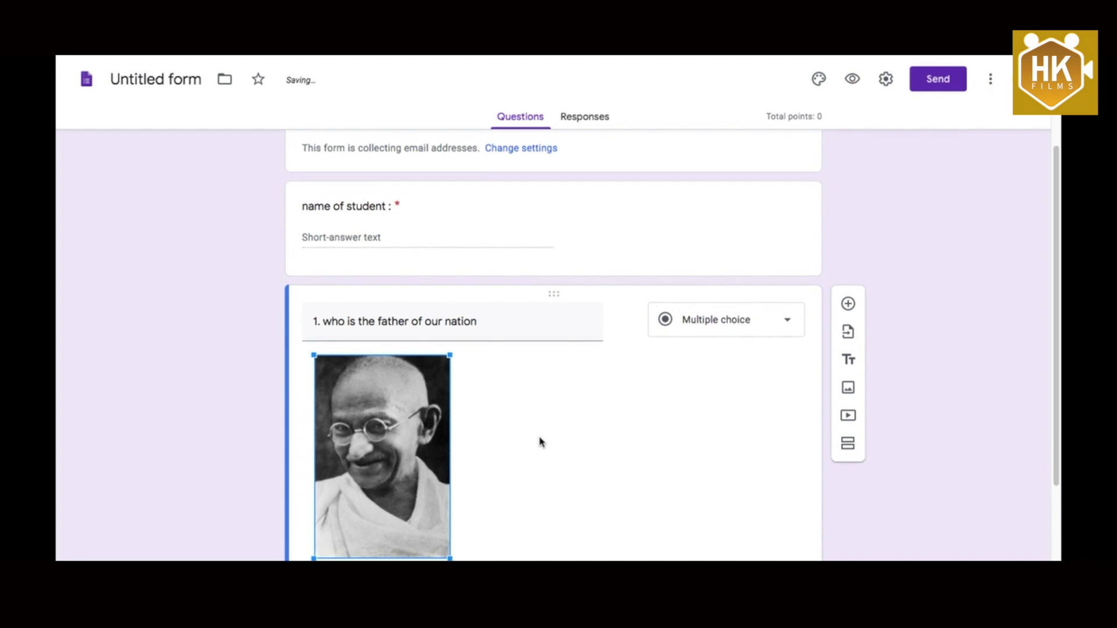
pyautogui.click(763, 526)
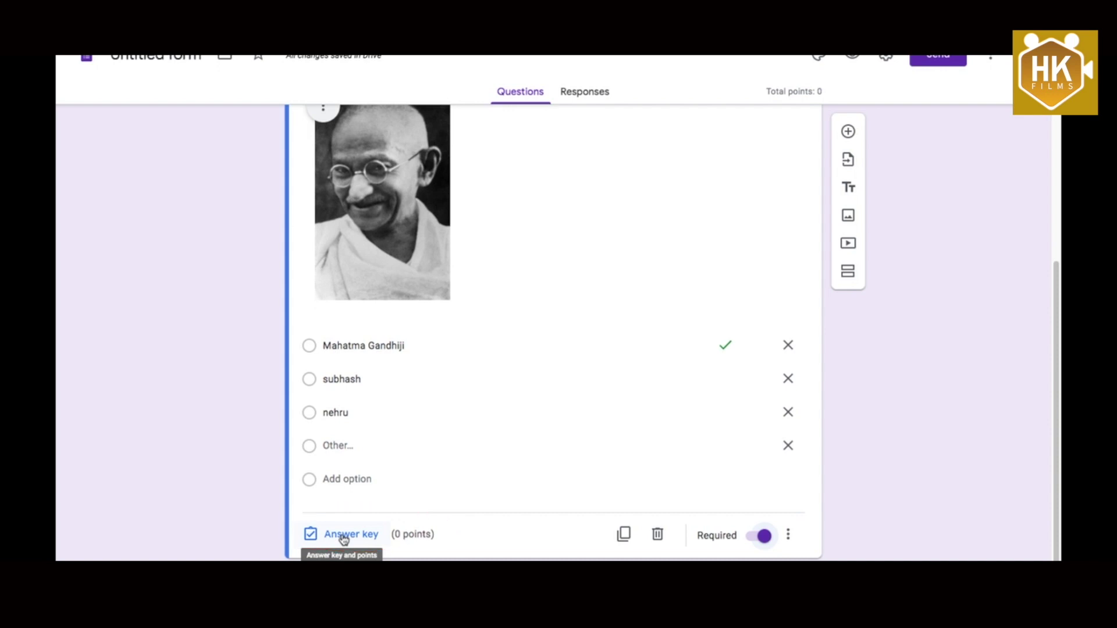
# Set the father of our nation question to 1 point in its answer key, with "Mahatma Gandhiji" as the correct answer.
pyautogui.click(344, 535)
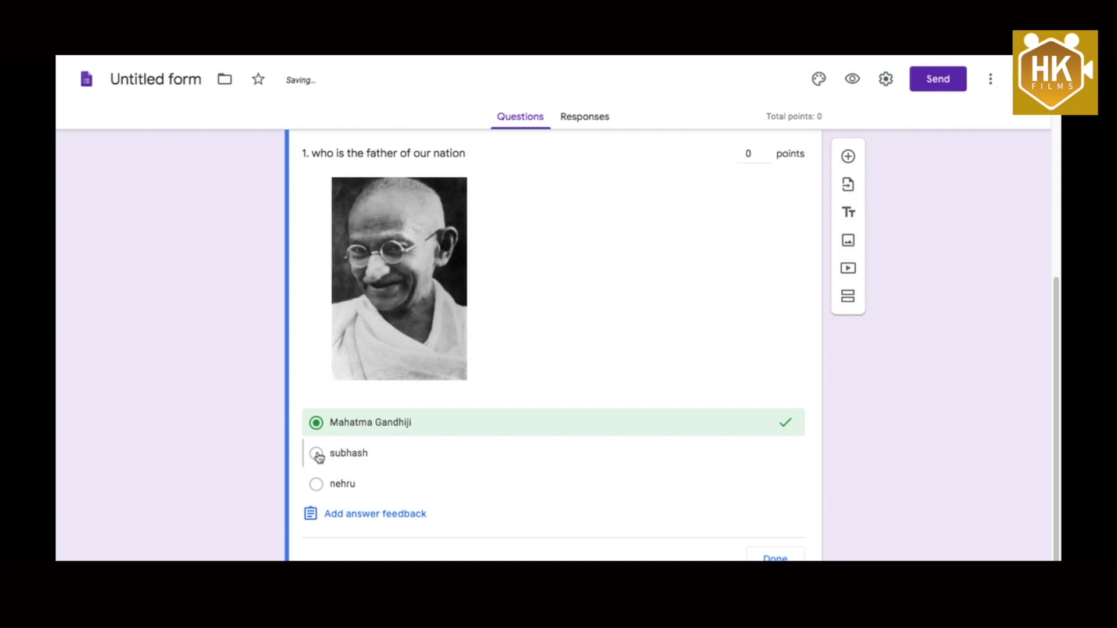
pyautogui.scroll(-1, 319, 458)
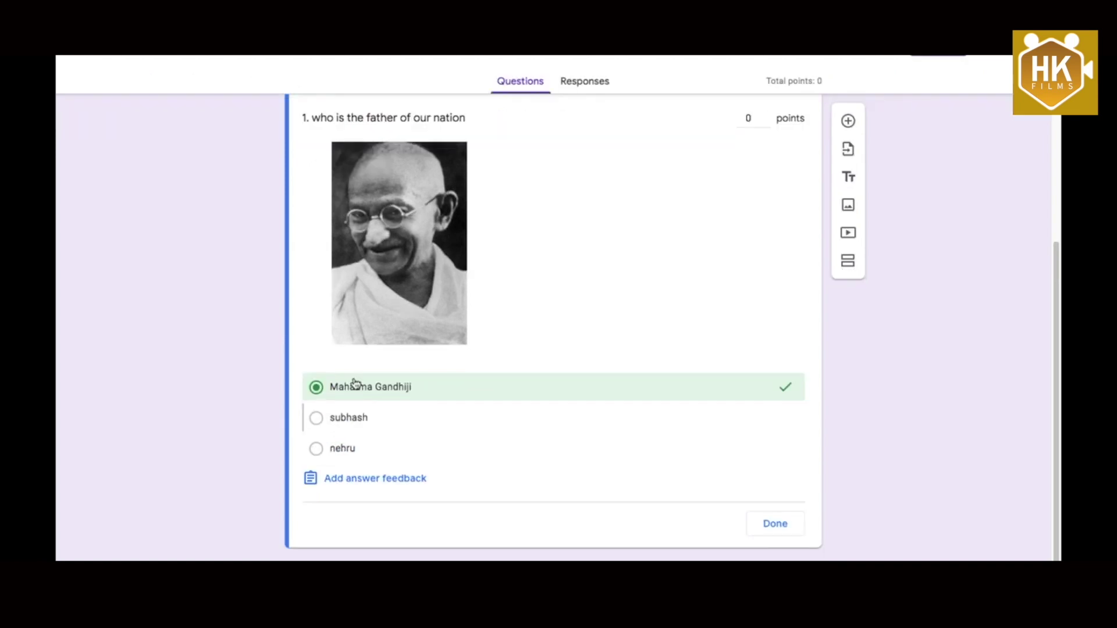
pyautogui.click(765, 116)
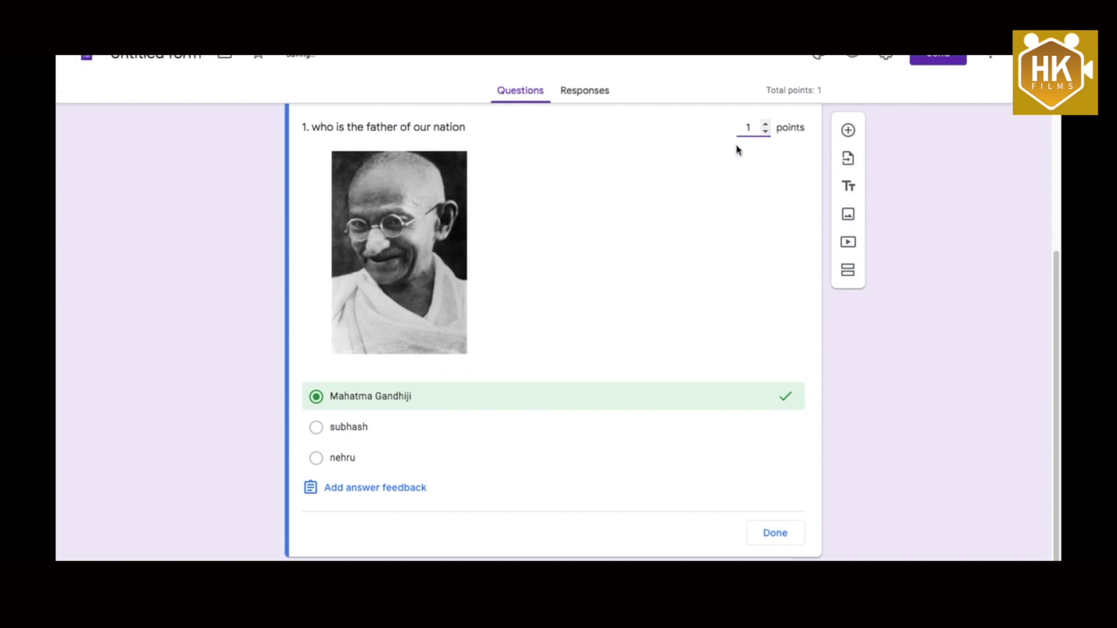
pyautogui.click(771, 538)
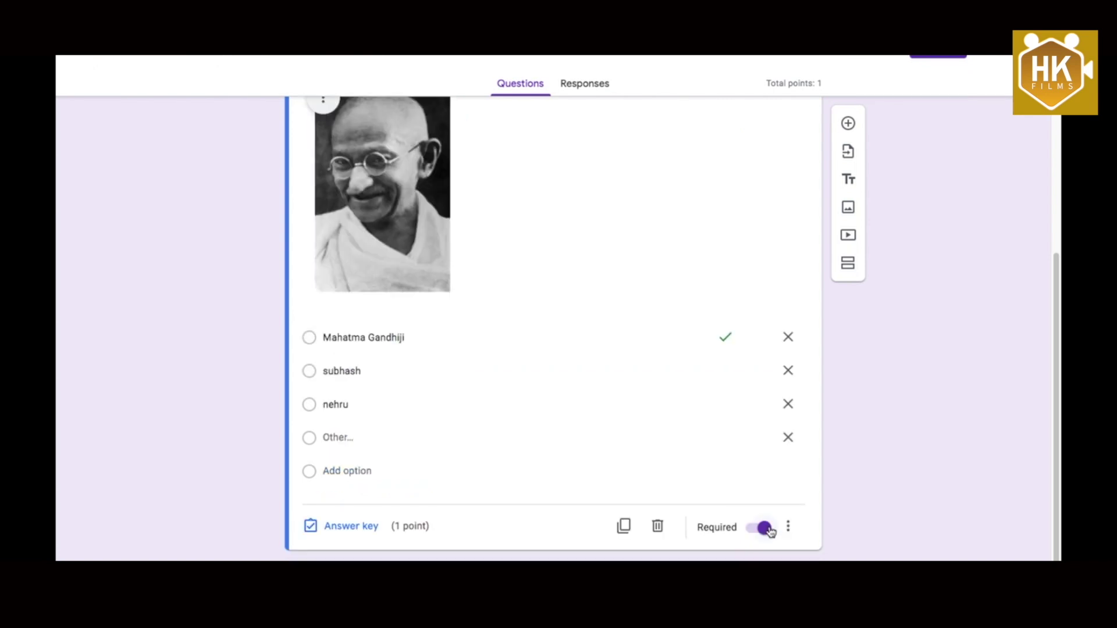
# Add the required short-answer question "2. write about your school" after the father of our nation question.
pyautogui.scroll(1, 784, 525)
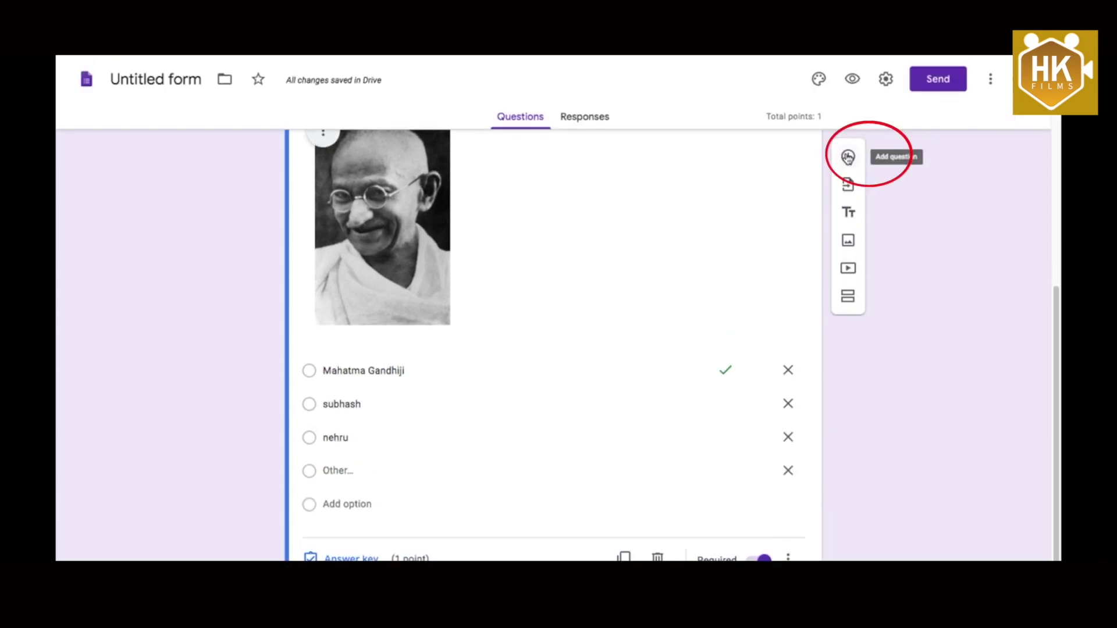
pyautogui.click(847, 155)
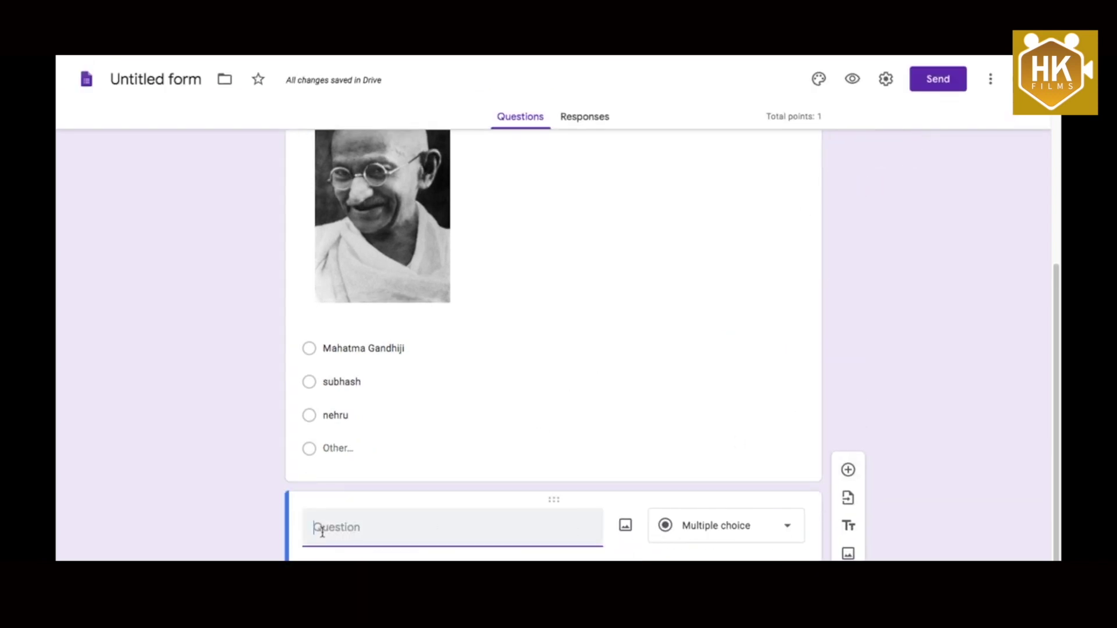
pyautogui.write('2. write about your school')
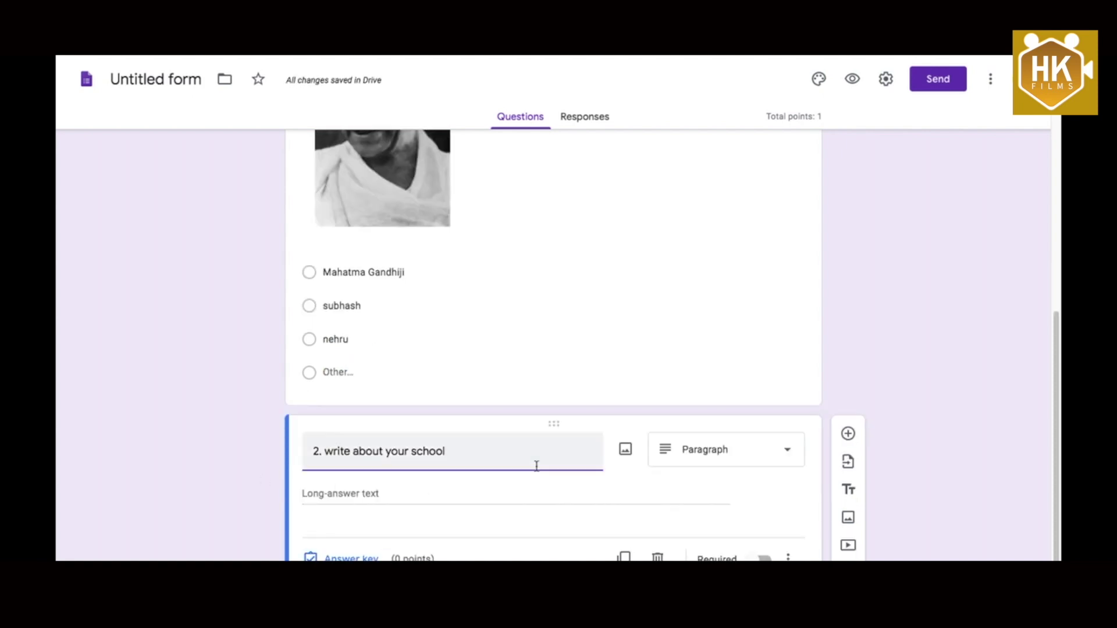
pyautogui.click(788, 455)
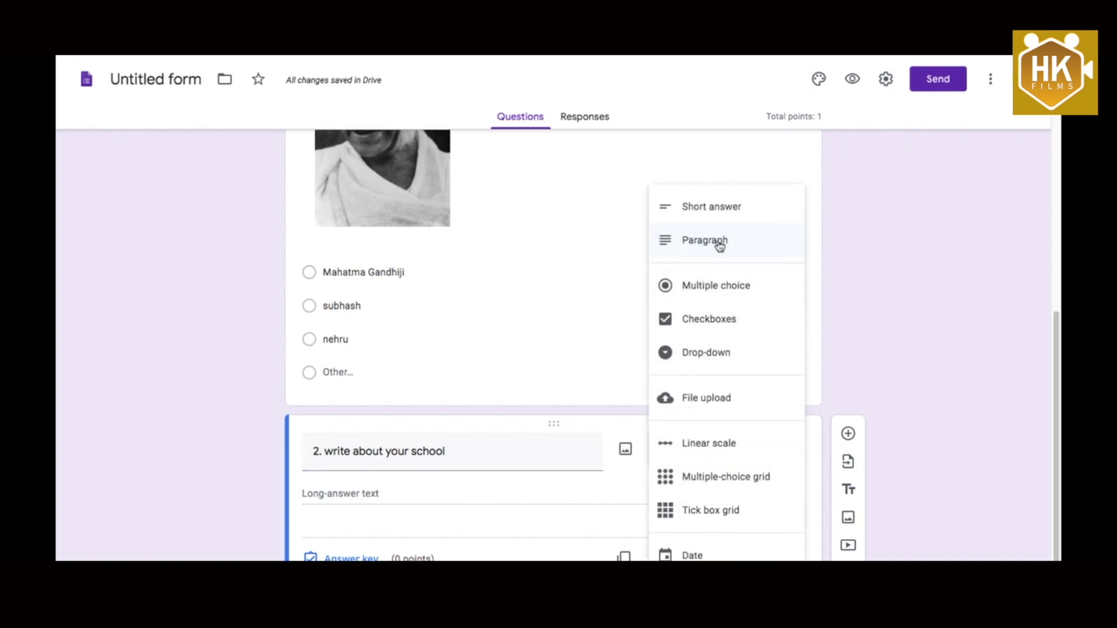
pyautogui.click(714, 207)
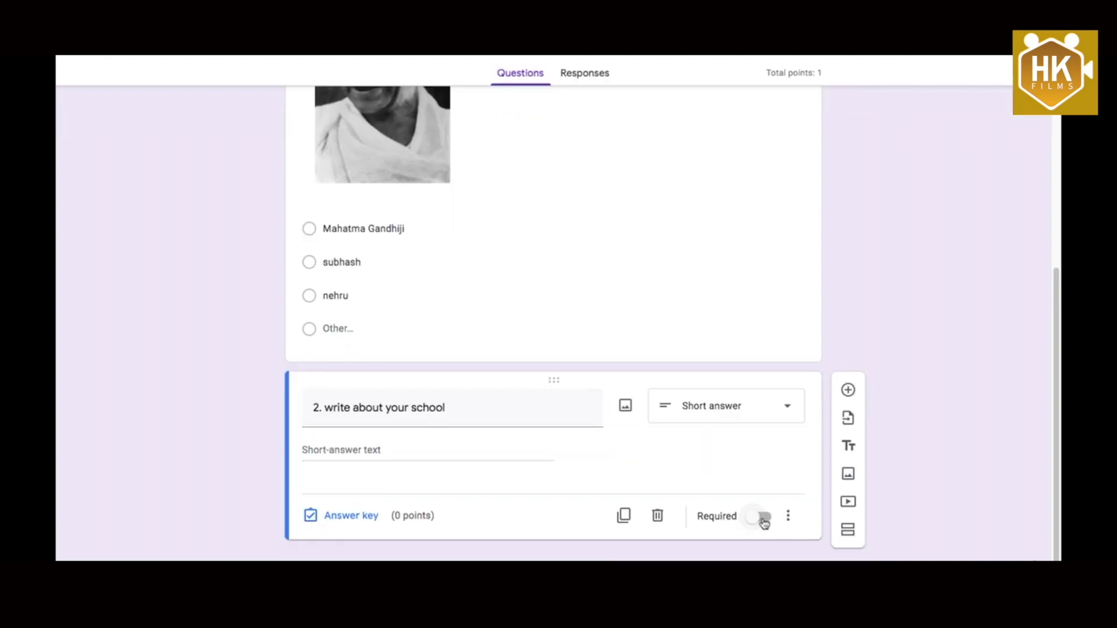
pyautogui.click(763, 523)
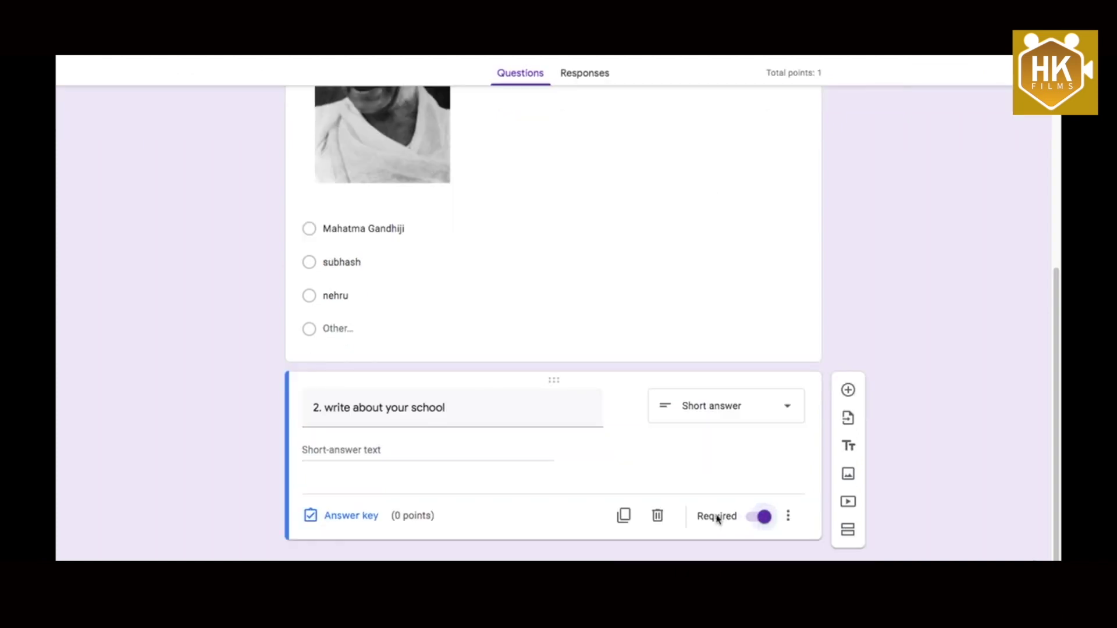
# Give the question about your school 2 points in its answer key, without listing any correct answer.
pyautogui.click(359, 521)
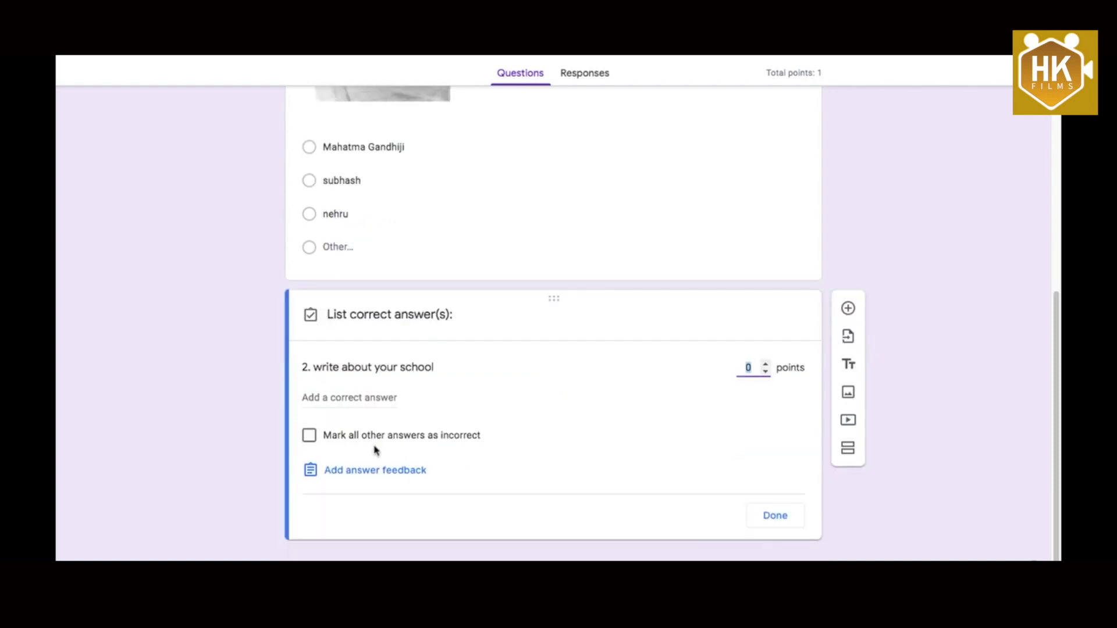
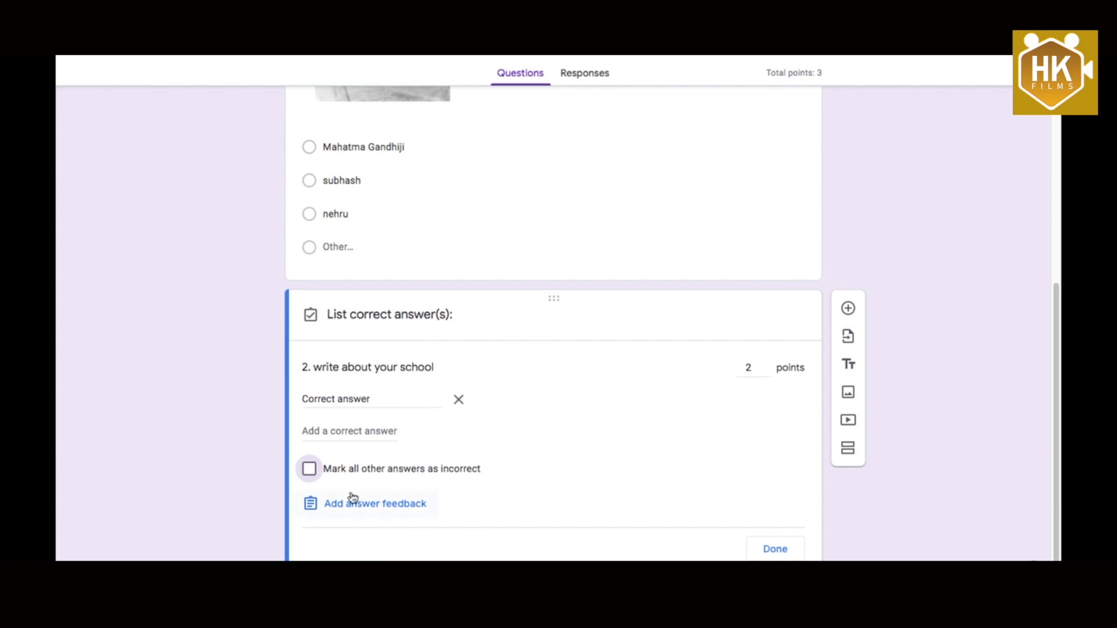
pyautogui.click(458, 400)
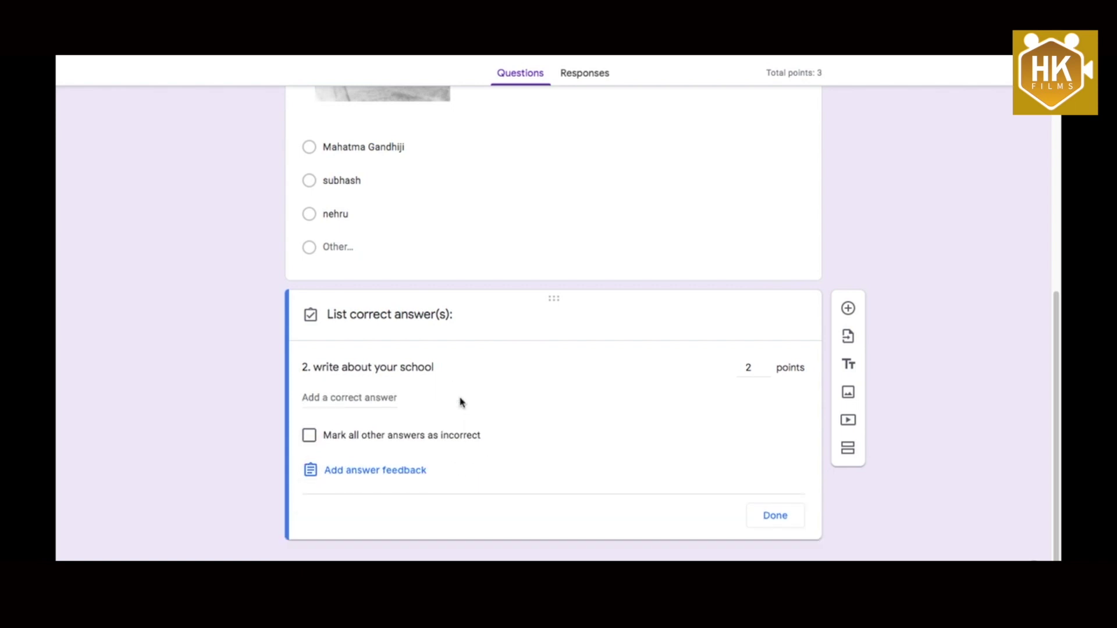
pyautogui.click(770, 523)
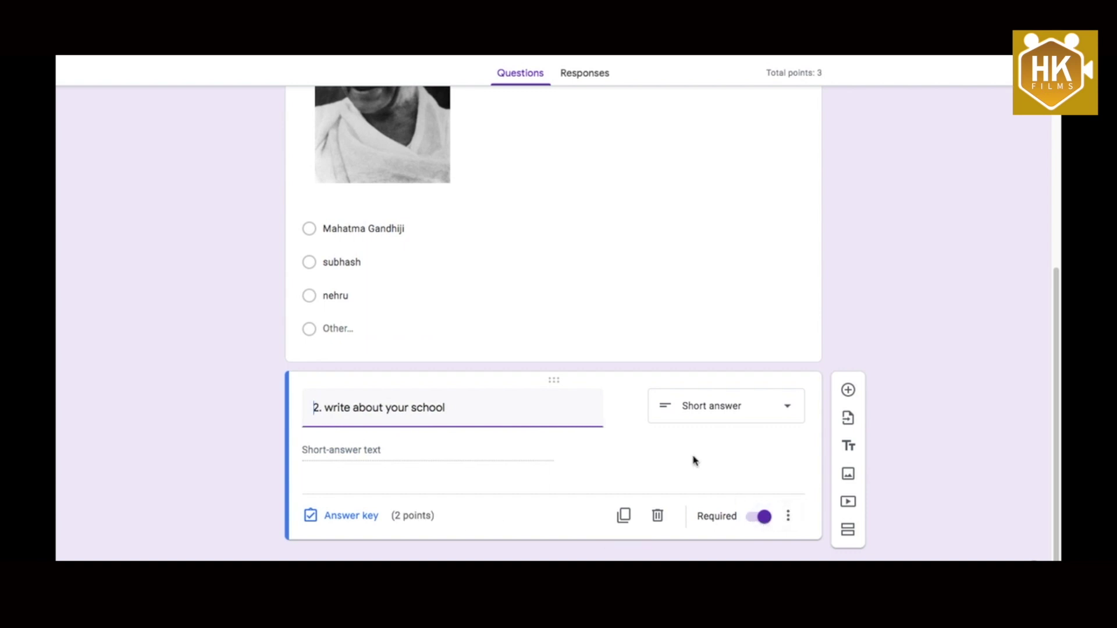
# Add the required paragraph question "3. write about india" and set its value to 5 points.
pyautogui.click(847, 388)
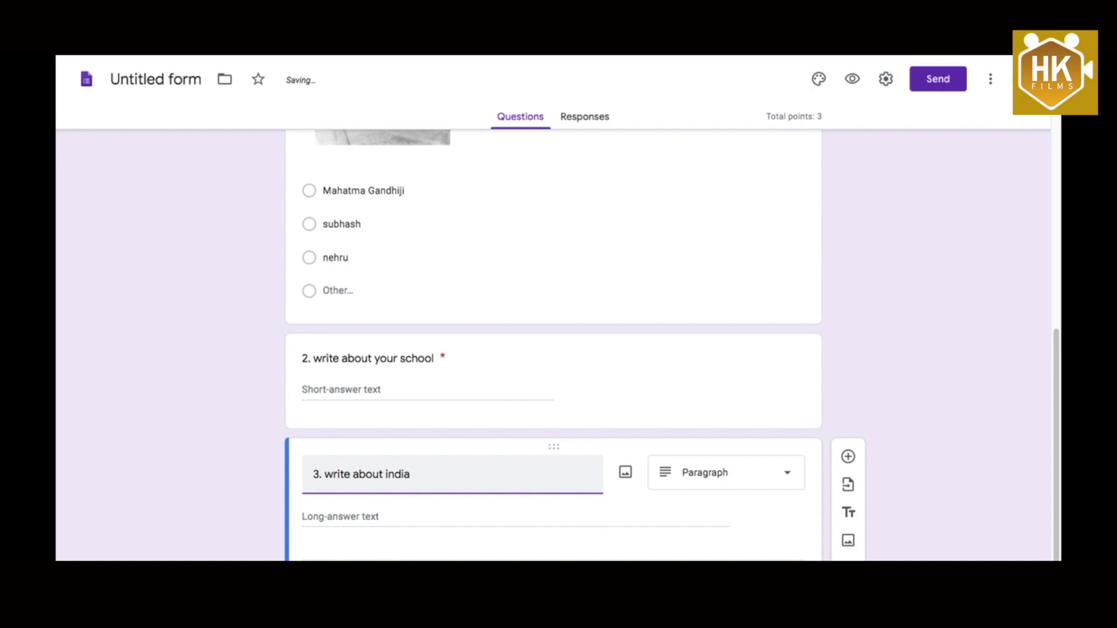
pyautogui.click(791, 475)
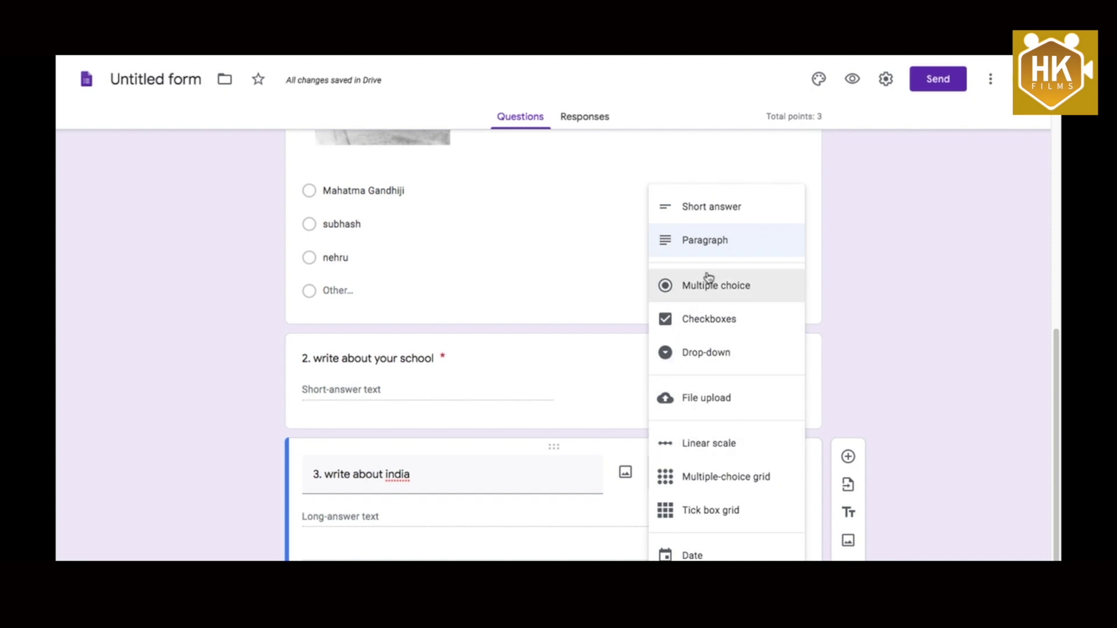
pyautogui.click(707, 250)
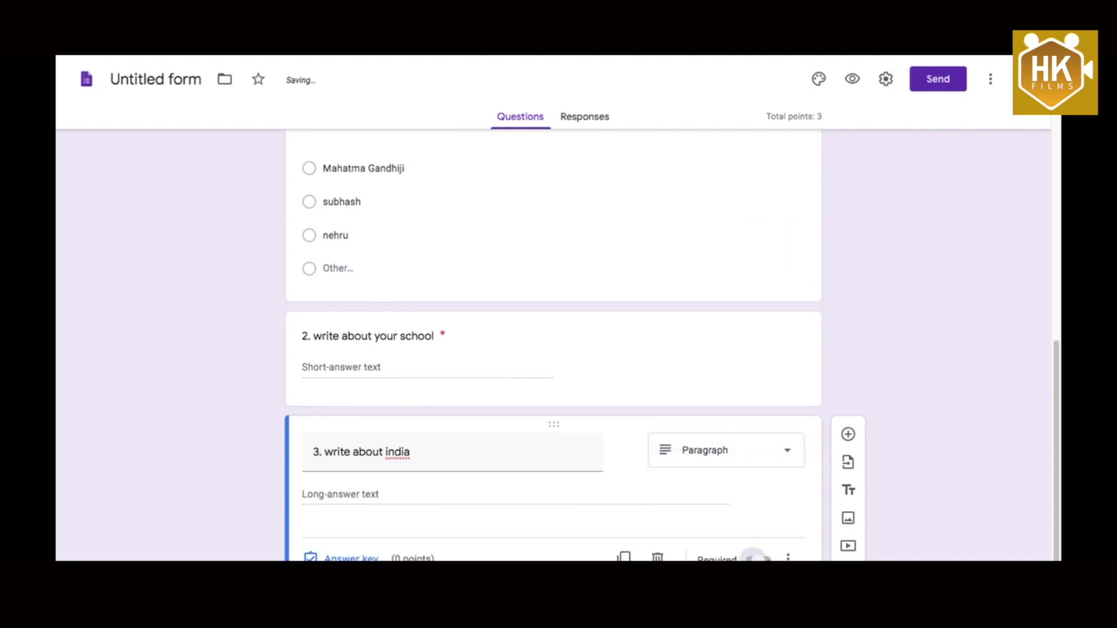
pyautogui.click(335, 555)
pyautogui.click(766, 491)
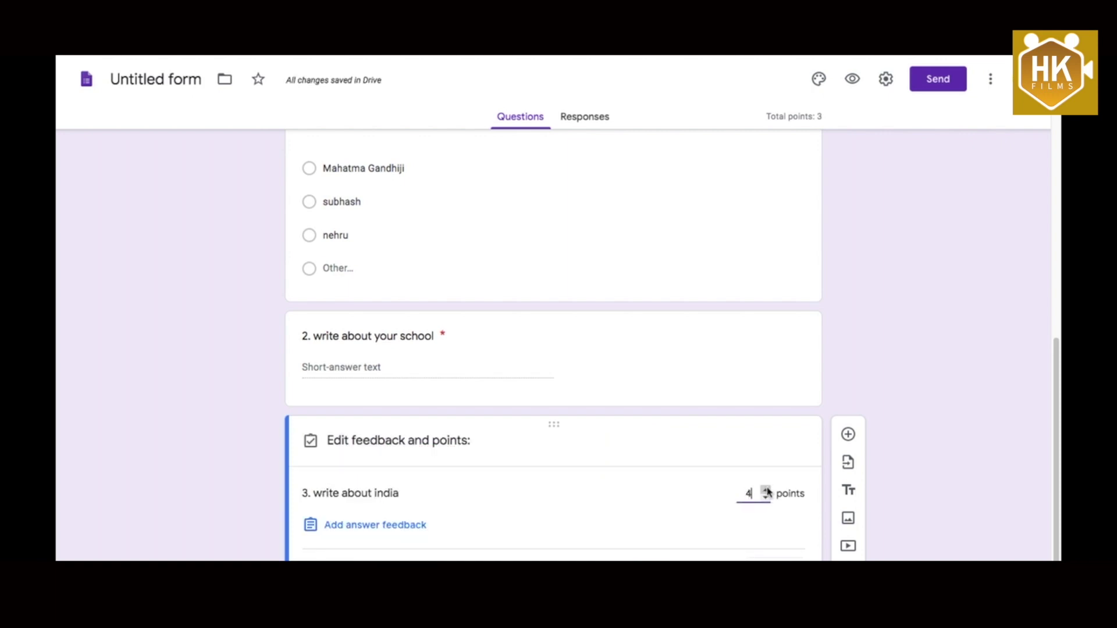
pyautogui.click(779, 576)
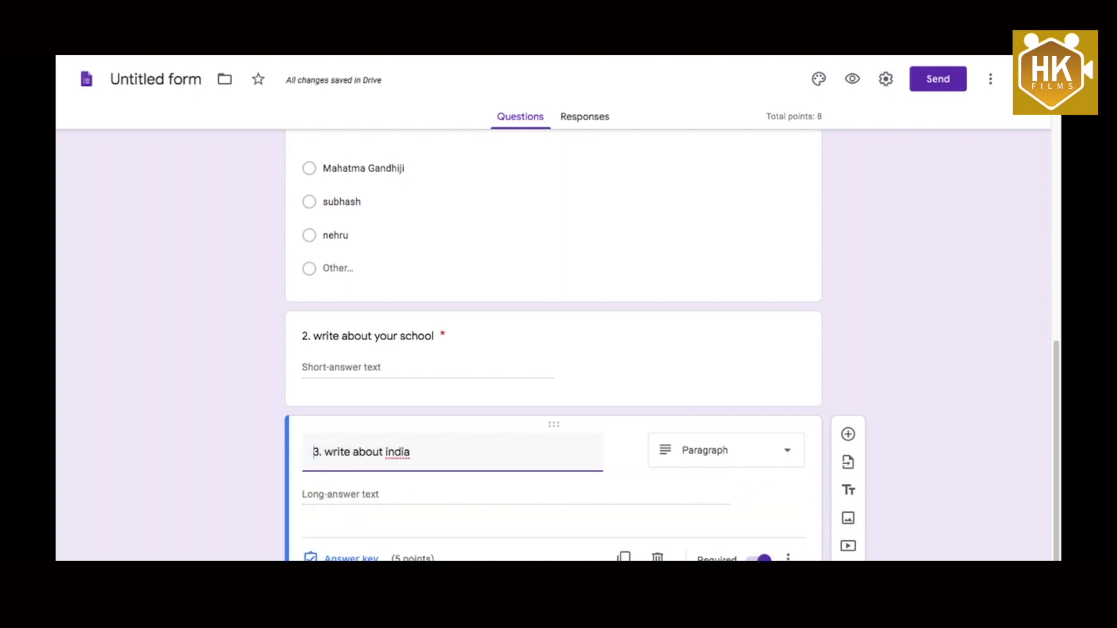
# Add the checkboxes question "4. select the names of fruits ?".
pyautogui.click(847, 434)
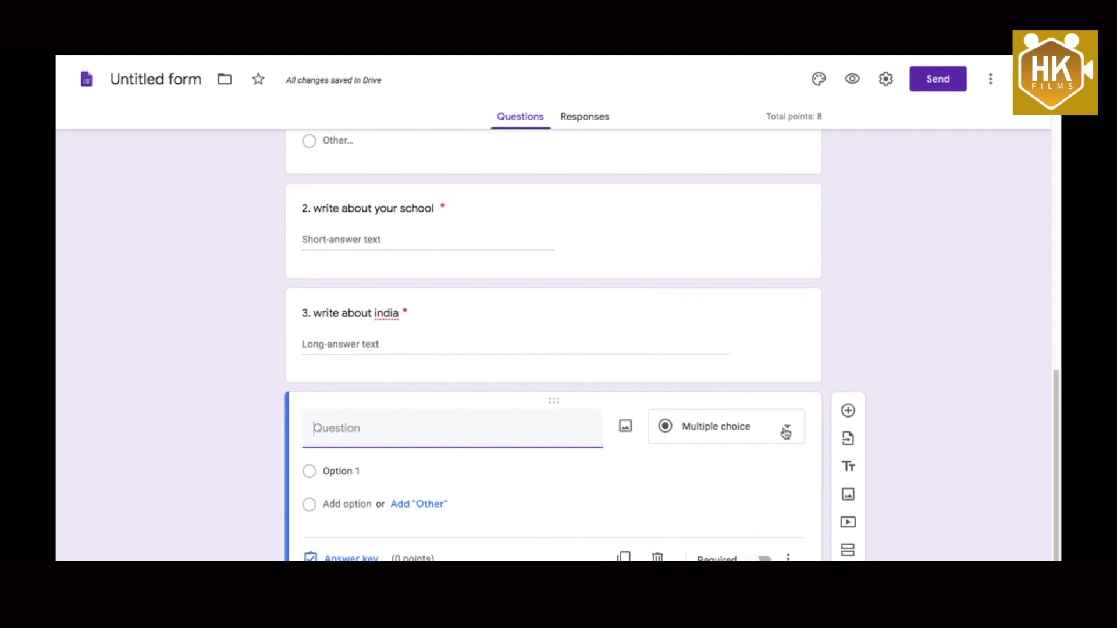
pyautogui.click(785, 432)
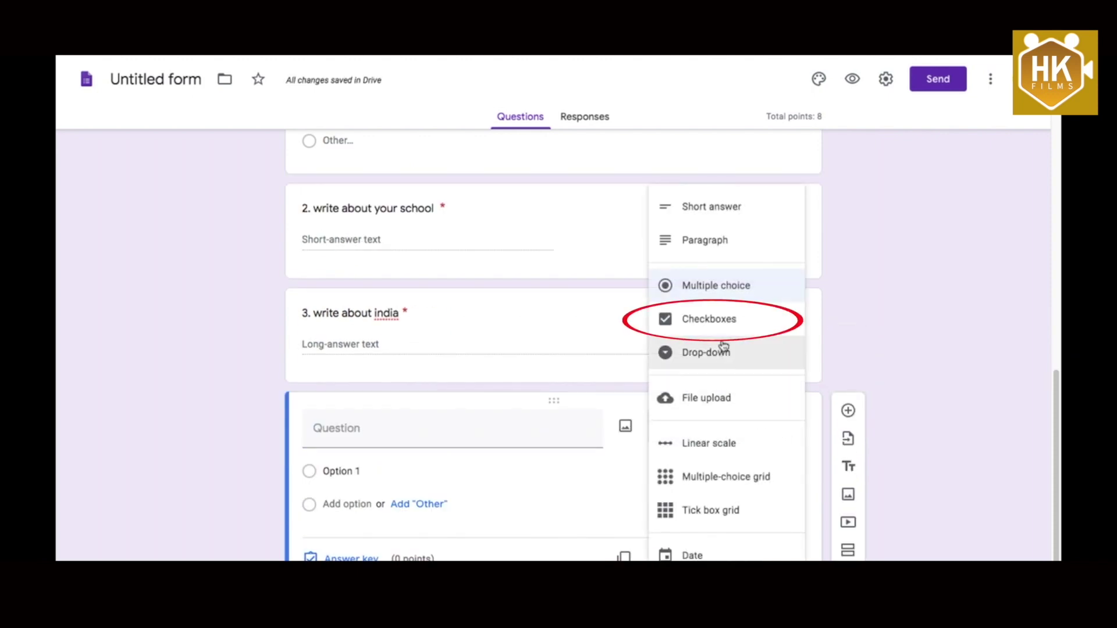
pyautogui.click(721, 325)
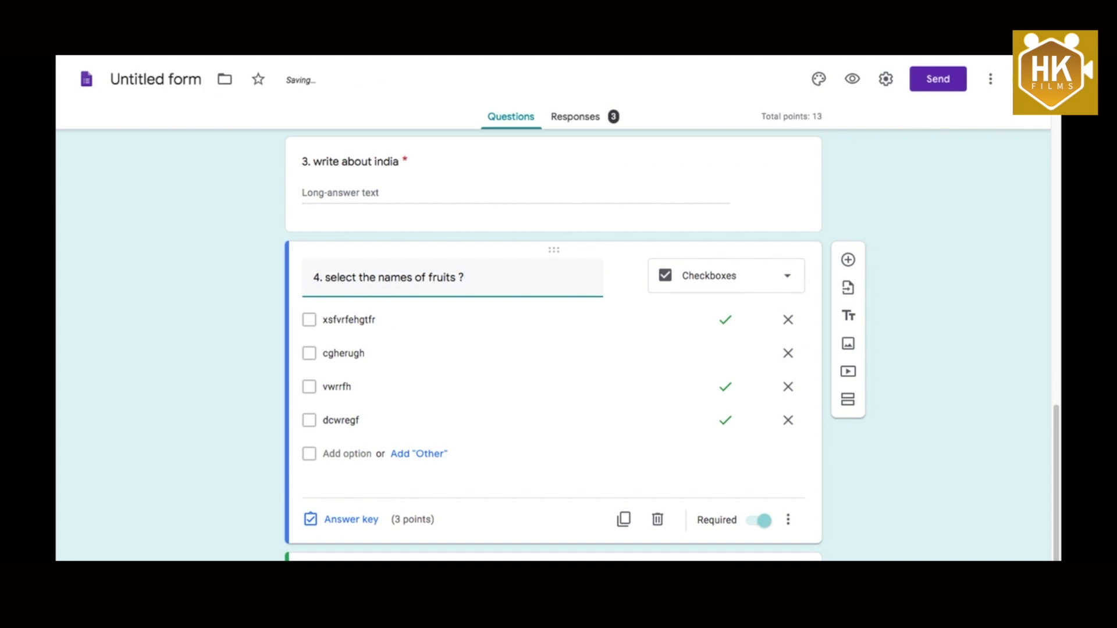
# Replace the four placeholder options of the fruits question with "orange", "tomato", "apple" and "banana".
pyautogui.doubleClick(349, 319)
pyautogui.write('orange')
pyautogui.doubleClick(343, 353)
pyautogui.write('tomato')
pyautogui.doubleClick(336, 386)
pyautogui.write('apple')
pyautogui.doubleClick(341, 420)
pyautogui.write('banana')
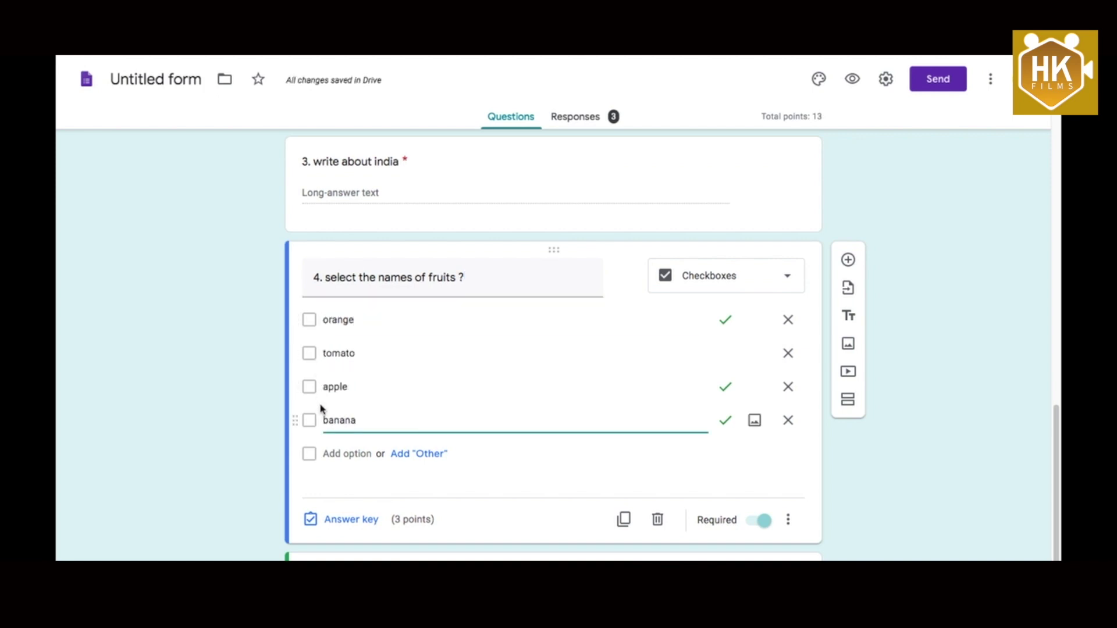
# Check the correct answers and points in the answer key of the fruits question.
pyautogui.click(355, 519)
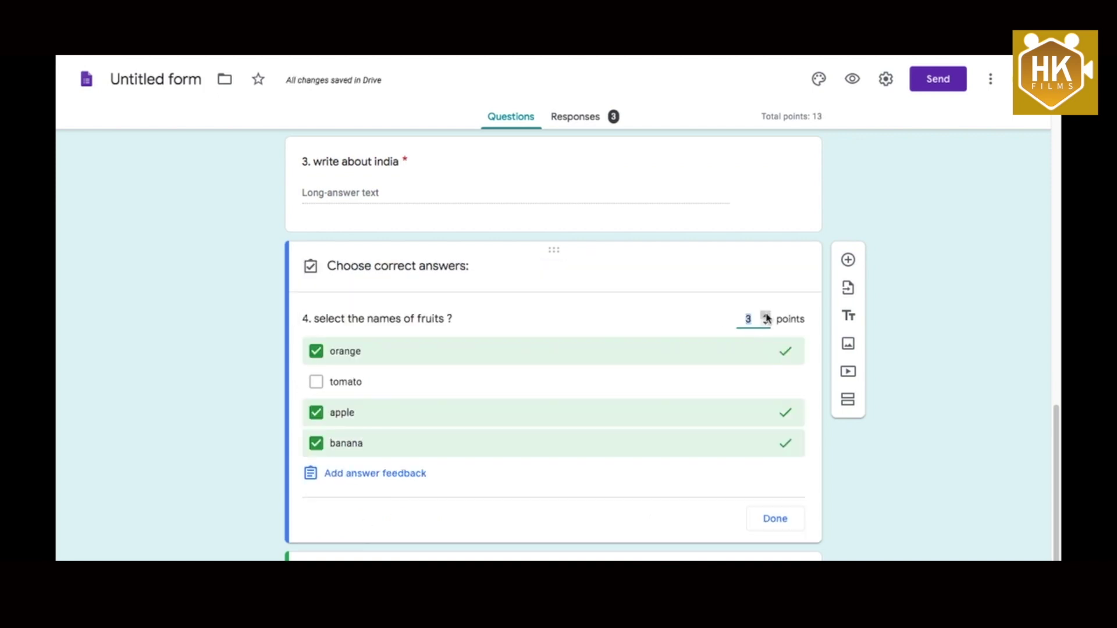
pyautogui.click(776, 518)
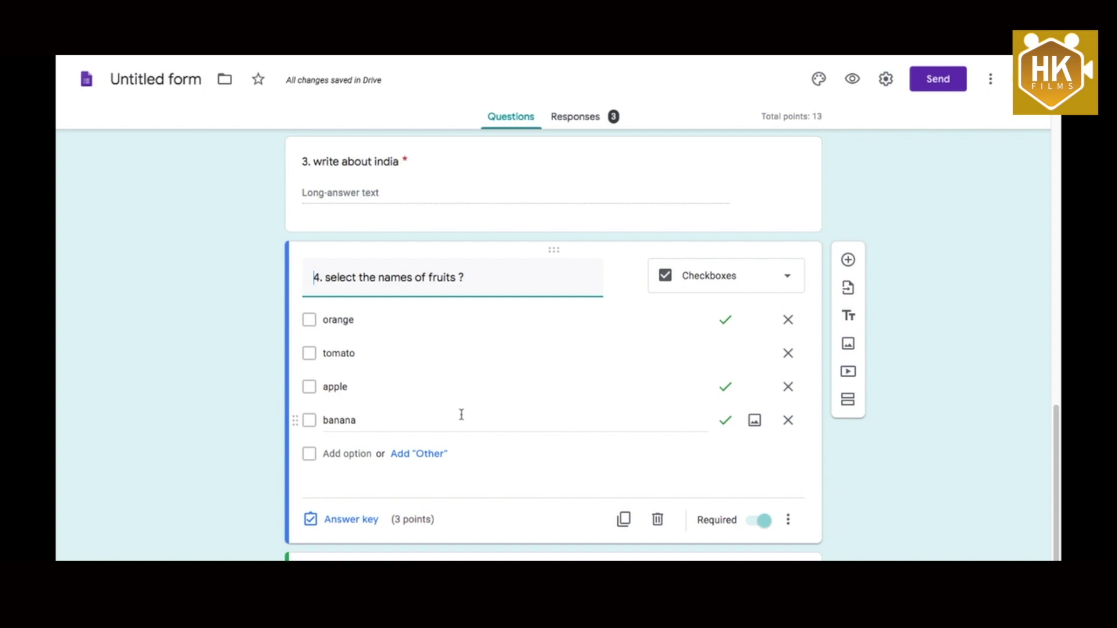
pyautogui.click(351, 519)
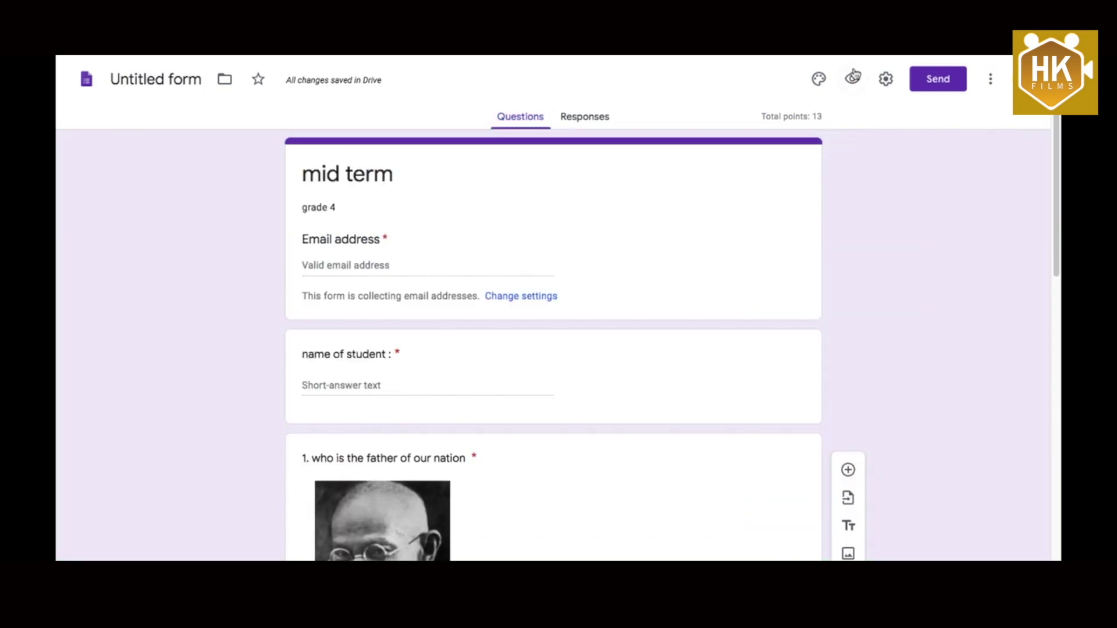
# Set the form's theme colour to red and apply the first Work and School image as the header.
pyautogui.click(819, 80)
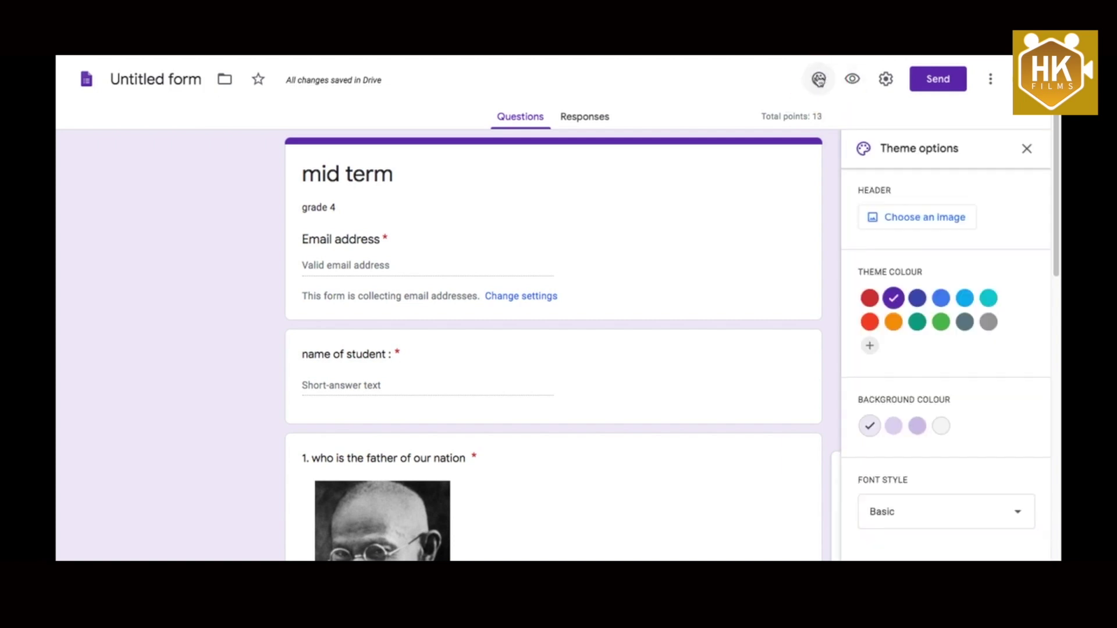
pyautogui.click(870, 300)
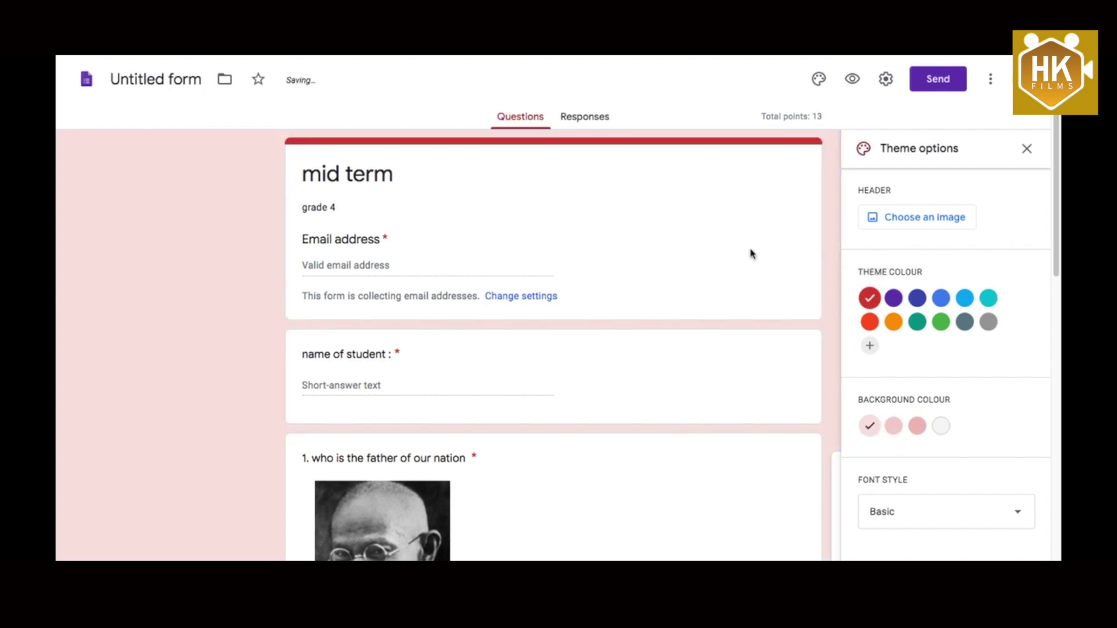
pyautogui.click(925, 218)
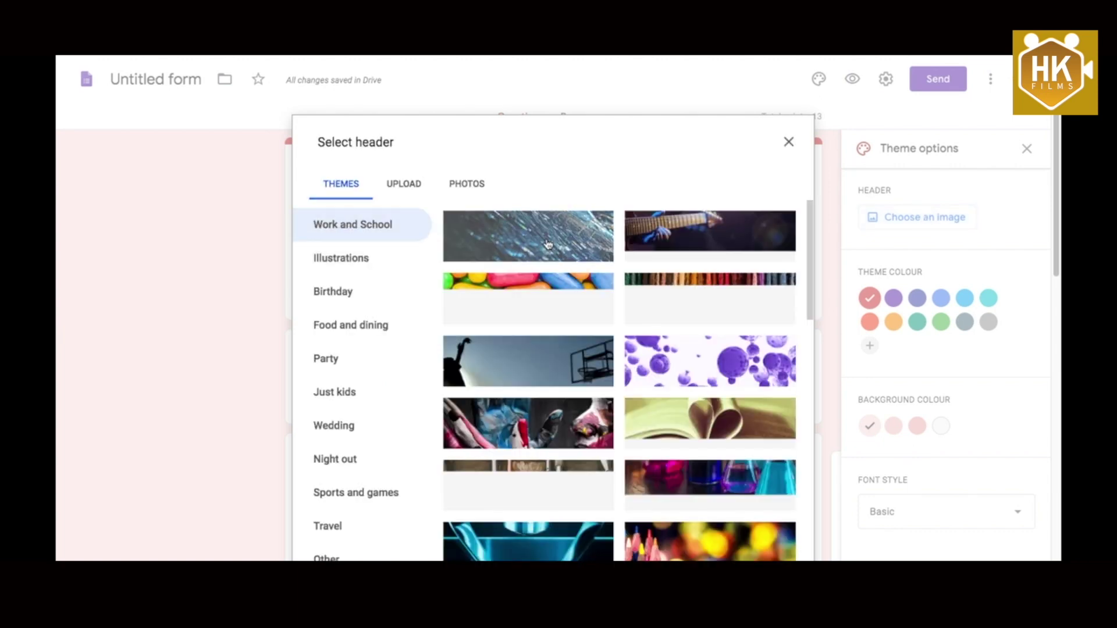
pyautogui.click(547, 244)
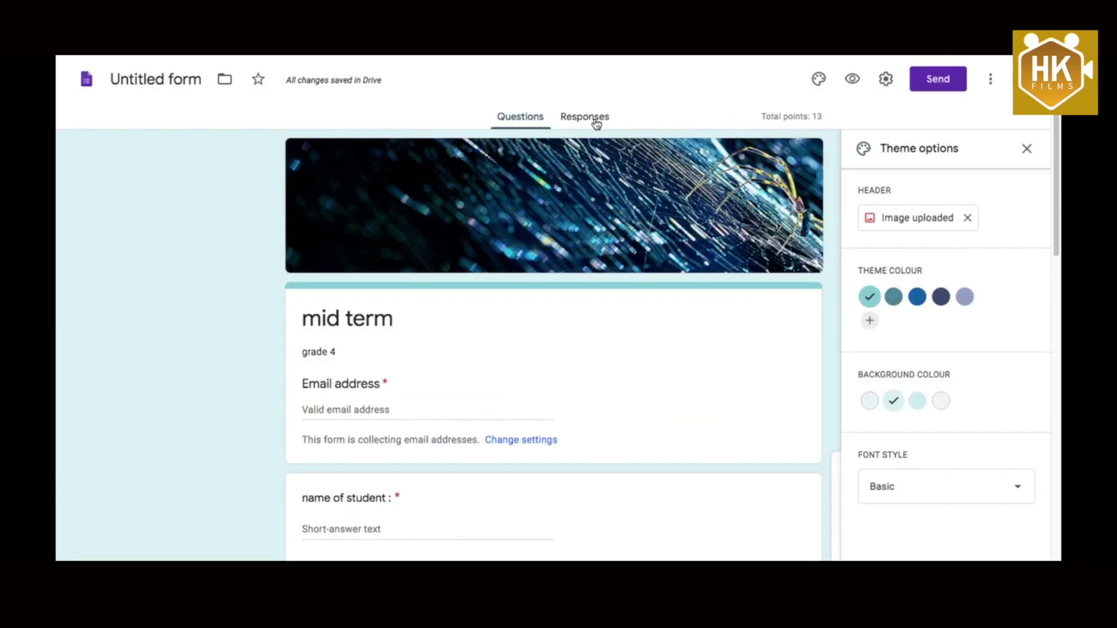
# Create a new spreadsheet named "mid term (Responses)" as the destination for the form's responses.
pyautogui.click(593, 118)
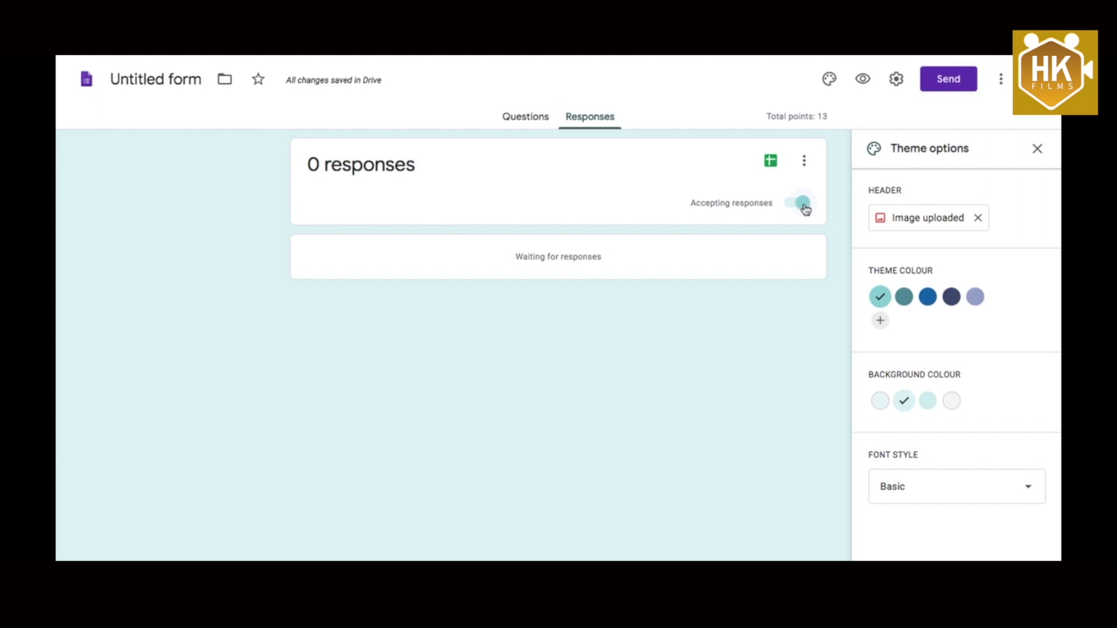
pyautogui.click(770, 161)
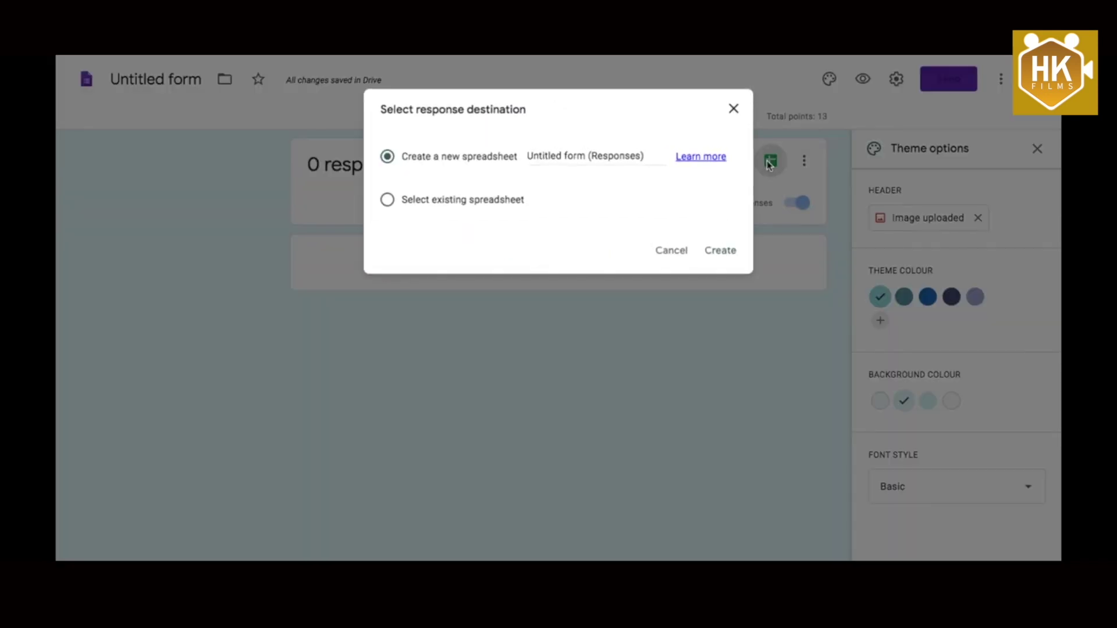
pyautogui.click(589, 156)
pyautogui.press('BackSpace')
pyautogui.press('BackSpace')
pyautogui.press('BackSpace')
pyautogui.press('BackSpace')
pyautogui.press('BackSpace')
pyautogui.press('BackSpace')
pyautogui.press('BackSpace')
pyautogui.press('BackSpace')
pyautogui.press('BackSpace')
pyautogui.press('BackSpace')
pyautogui.press('BackSpace')
pyautogui.press('BackSpace')
pyautogui.press('BackSpace')
pyautogui.press('BackSpace')
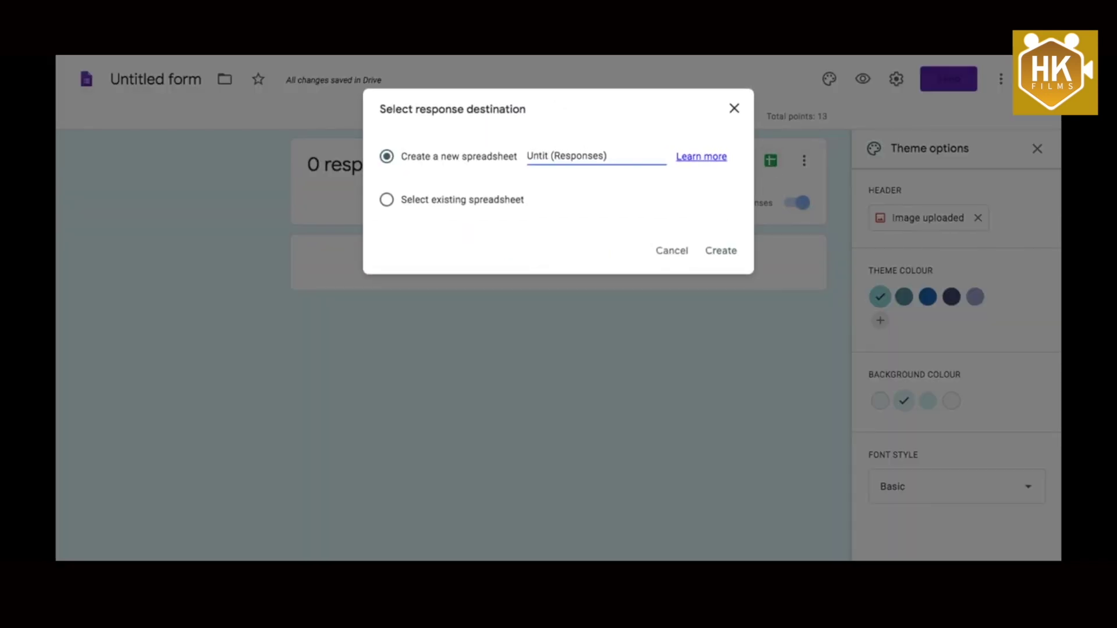
pyautogui.write('mid term')
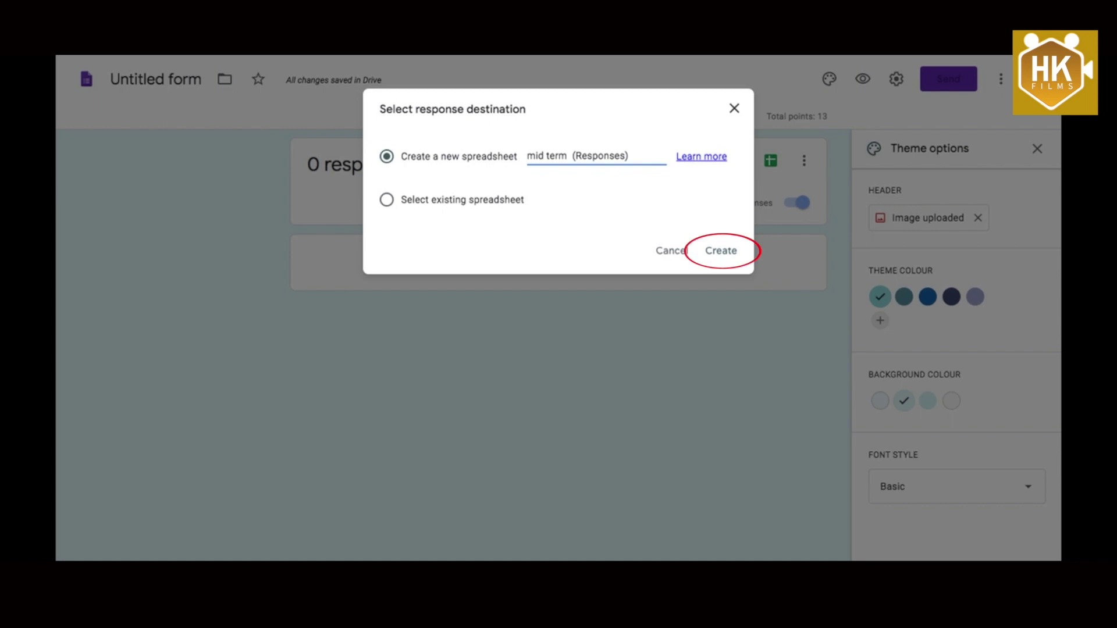
pyautogui.click(724, 252)
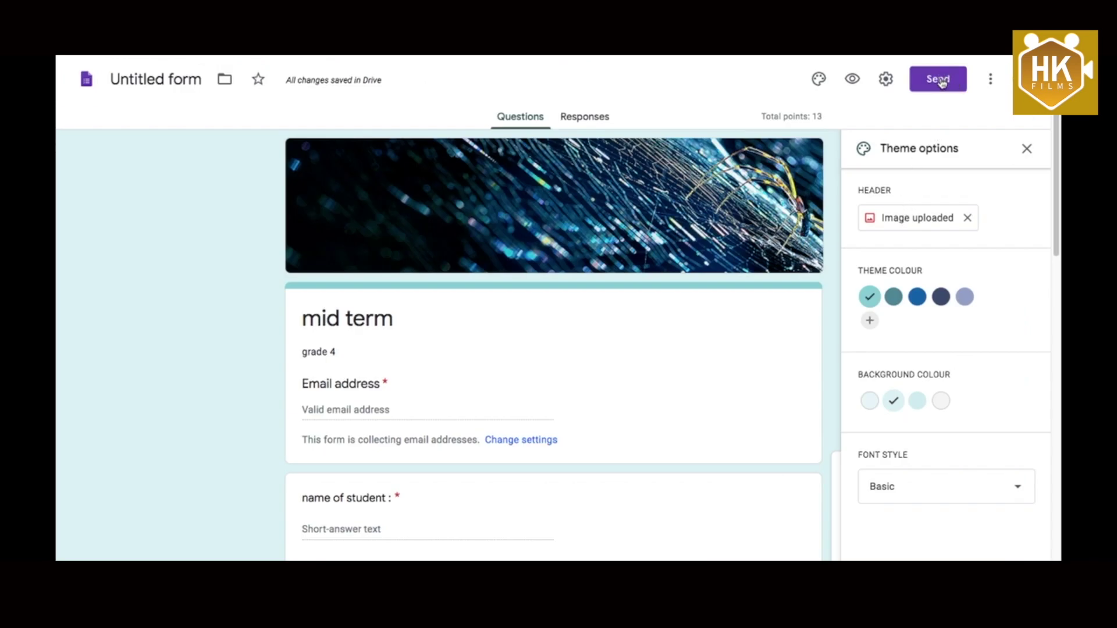
# Copy the form's shareable link with the URL shortened.
pyautogui.click(940, 81)
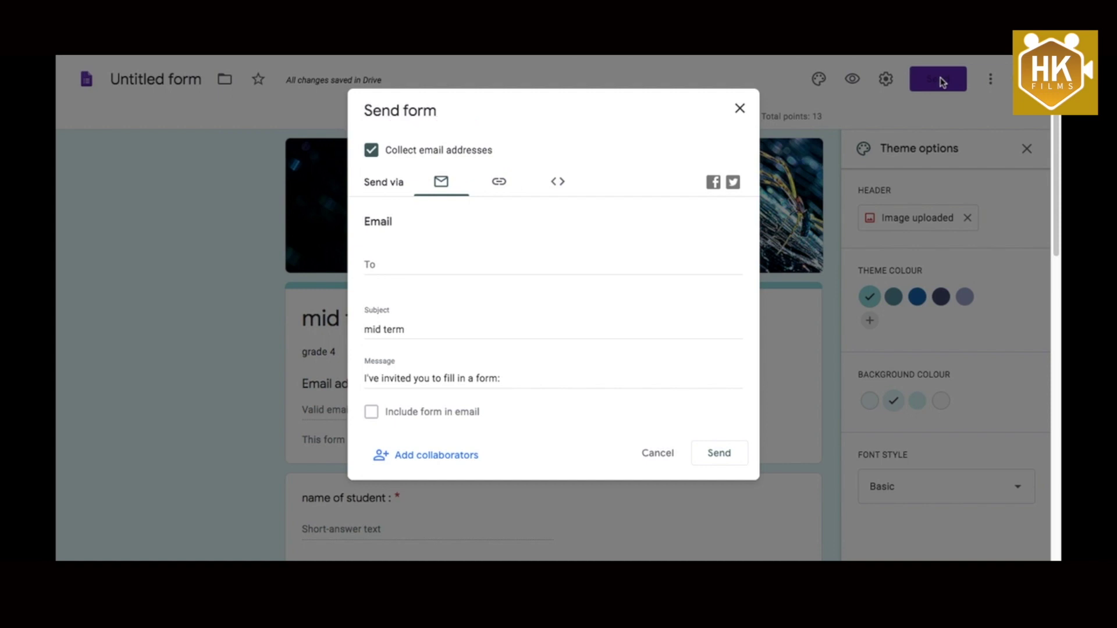
pyautogui.click(499, 183)
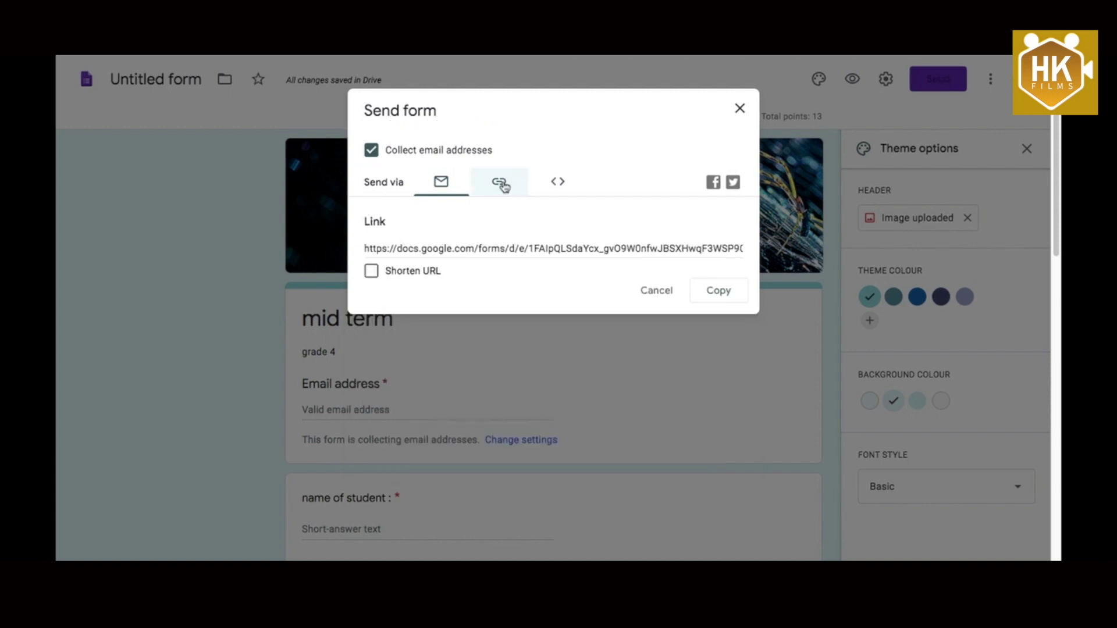
pyautogui.click(372, 272)
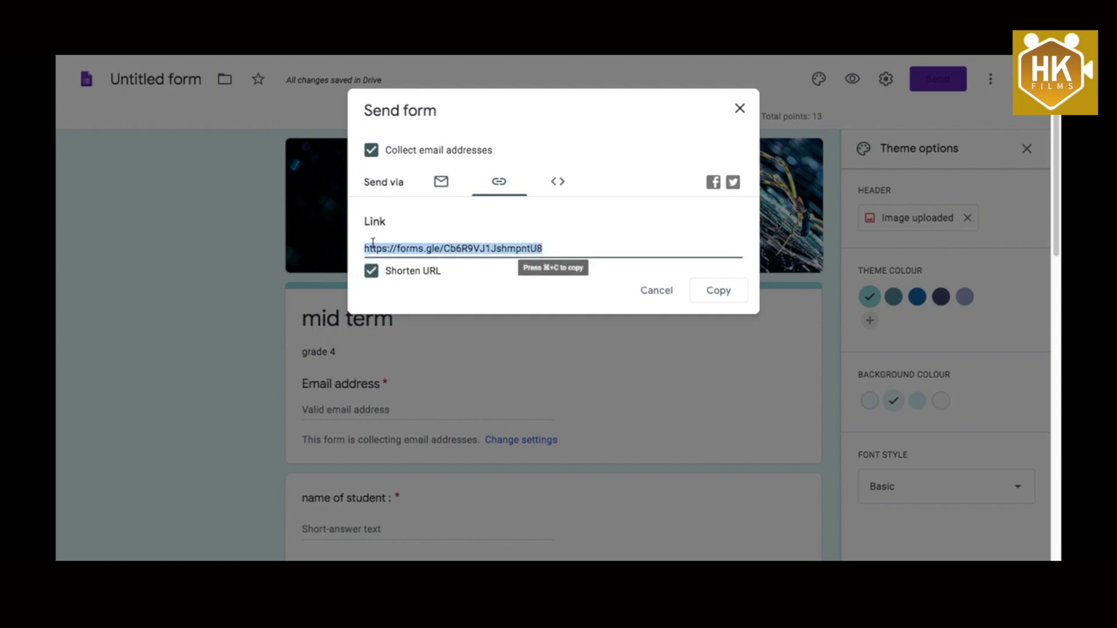
pyautogui.click(718, 291)
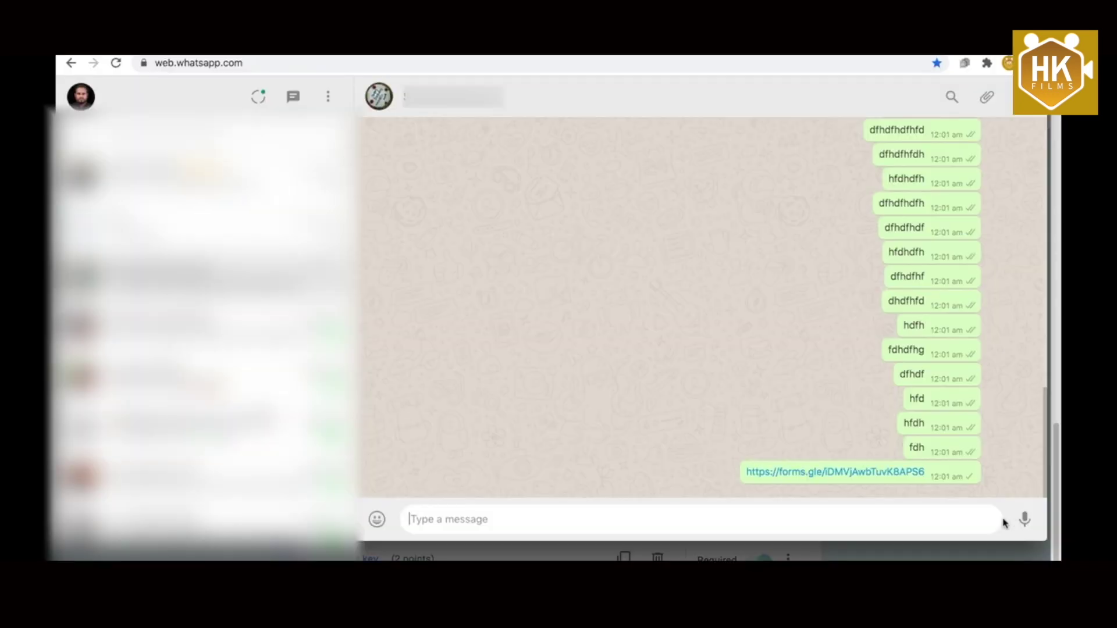
# Open the form link sent in the WhatsApp chat and start filling in the respondent's email address.
pyautogui.click(820, 474)
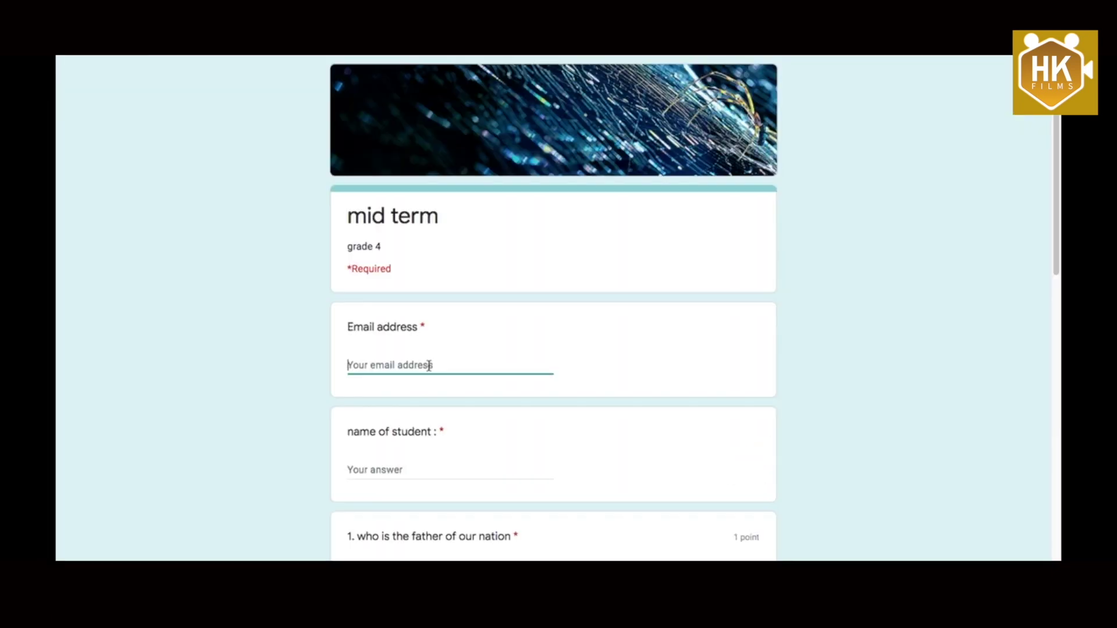
pyautogui.write('fhdfhdfh')
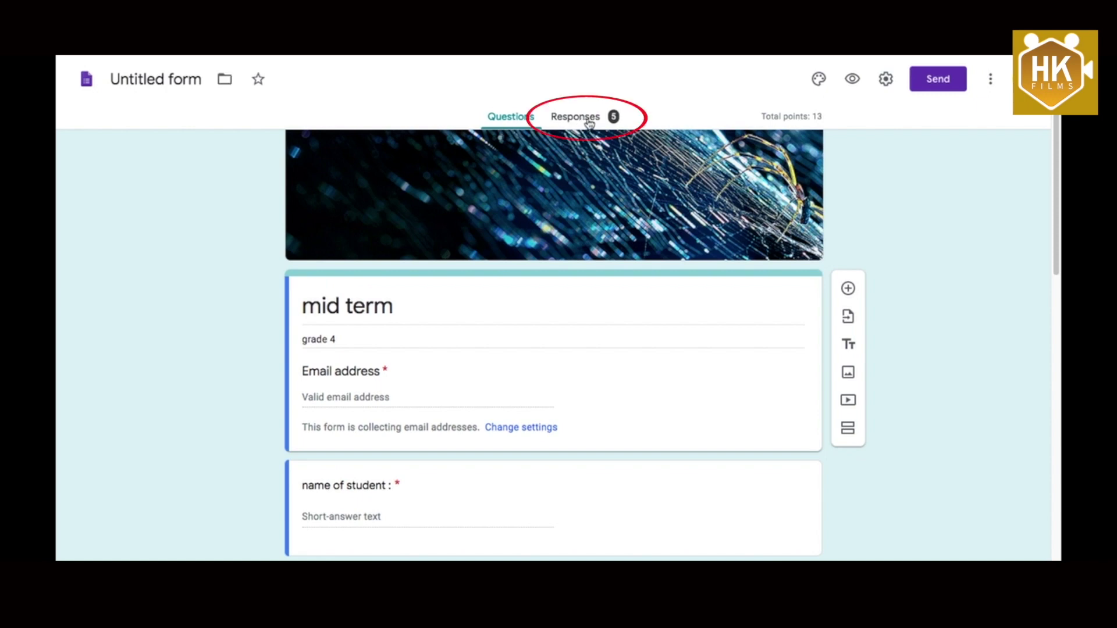
# Review the summary of the form's responses, including the insights and the score list.
pyautogui.click(589, 119)
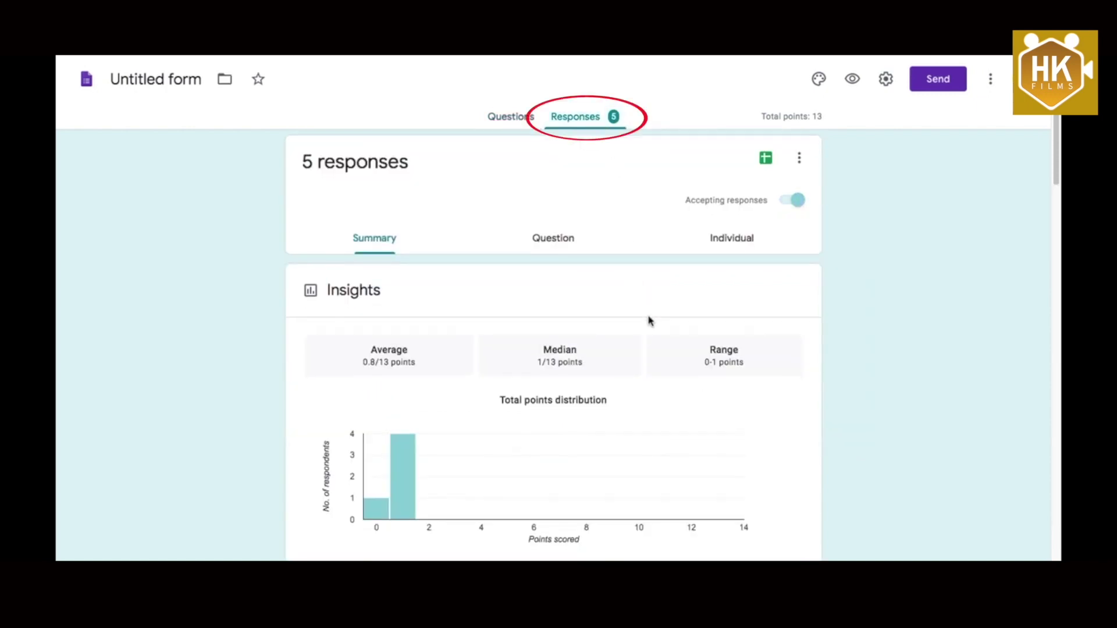
pyautogui.scroll(-10, 650, 320)
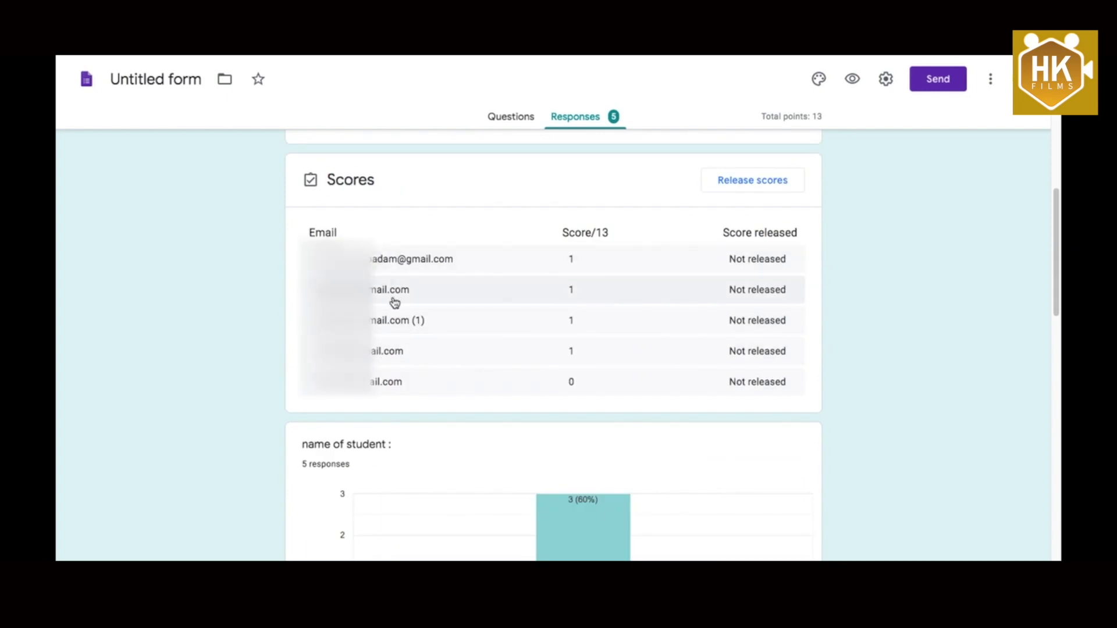
pyautogui.scroll(1, 576, 322)
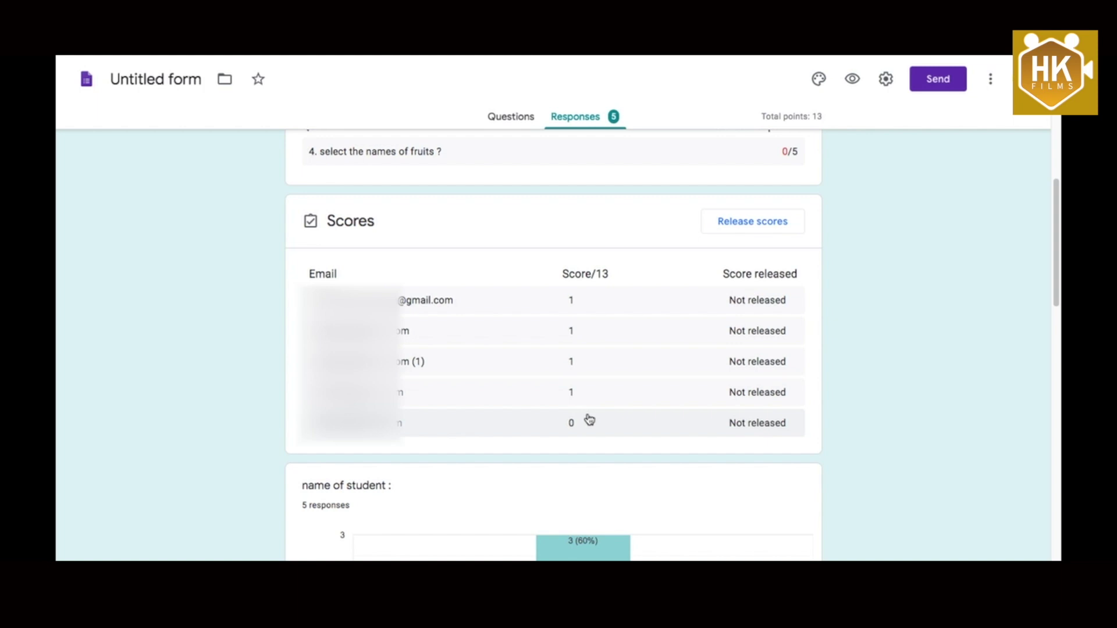
pyautogui.scroll(10, 589, 419)
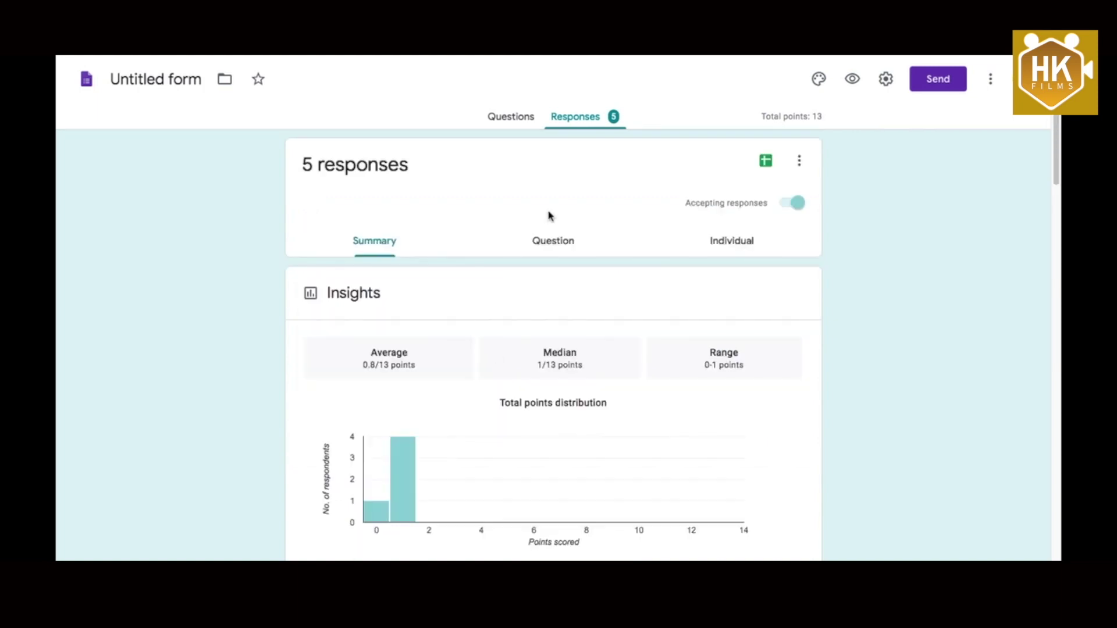
# Grade the first individual response with 1 point for question 2 and 3 points for question 3, and release its score.
pyautogui.click(737, 248)
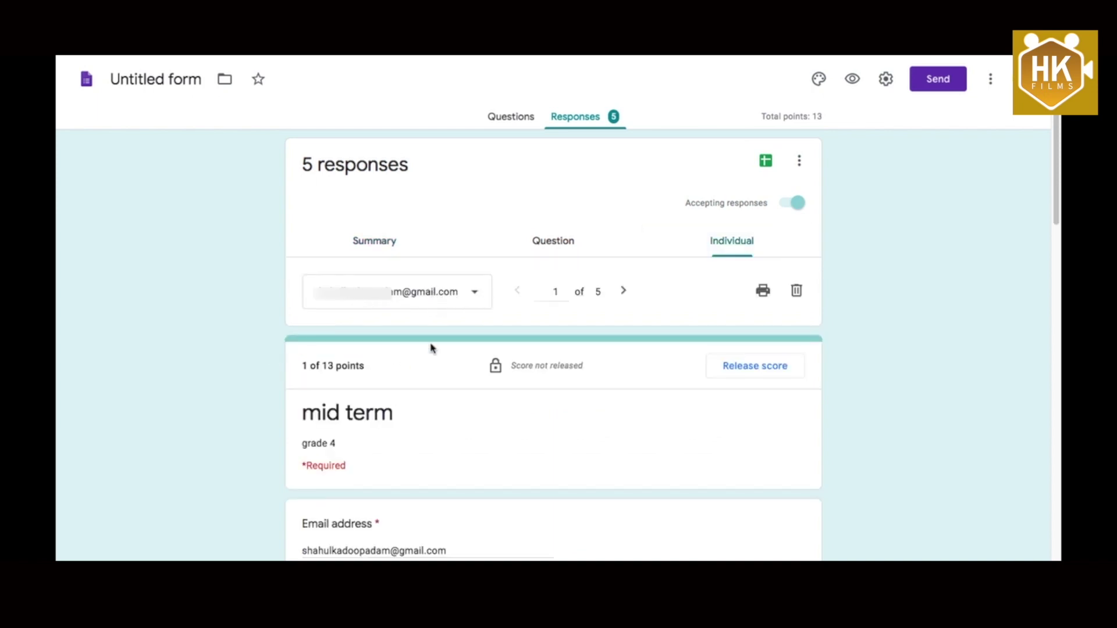
pyautogui.scroll(-15, 414, 449)
pyautogui.scroll(-3, 414, 448)
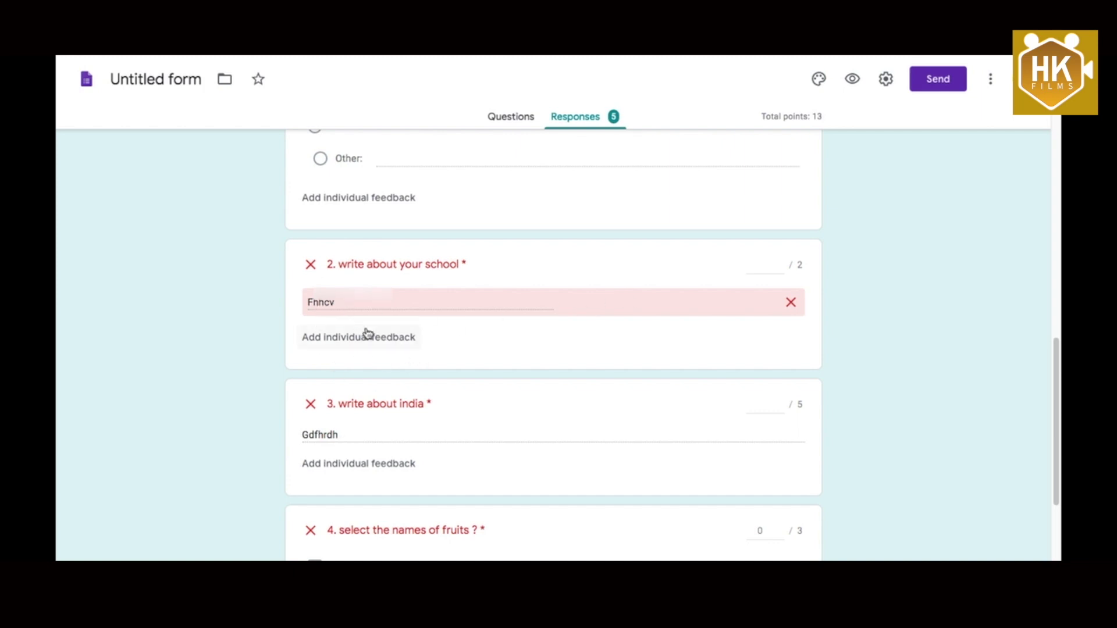
pyautogui.scroll(-3, 334, 302)
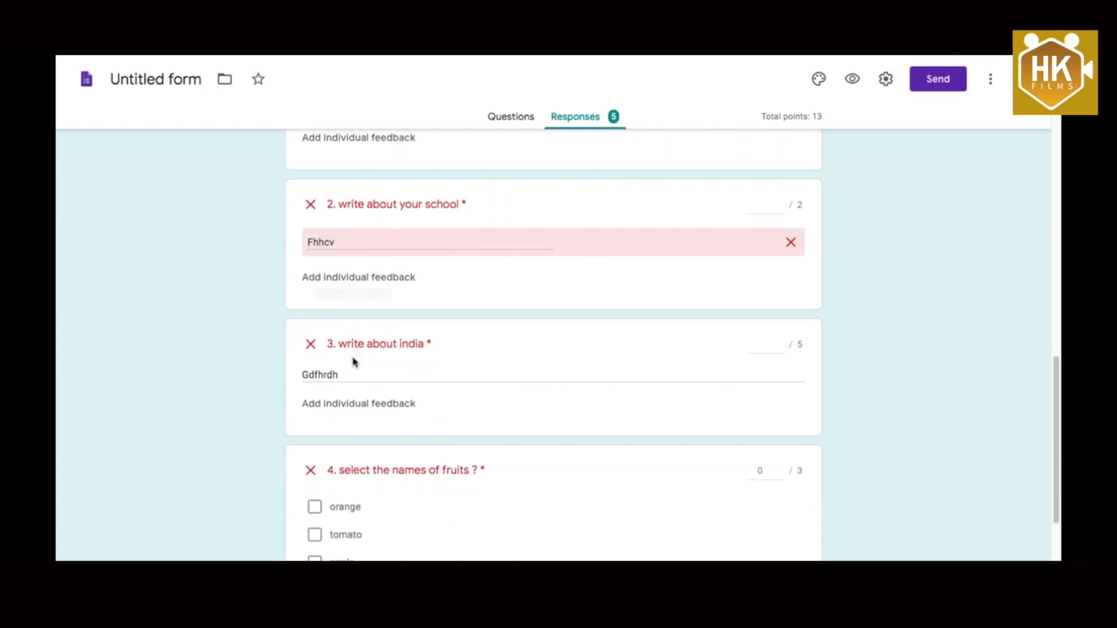
pyautogui.scroll(1, 727, 204)
pyautogui.click(769, 162)
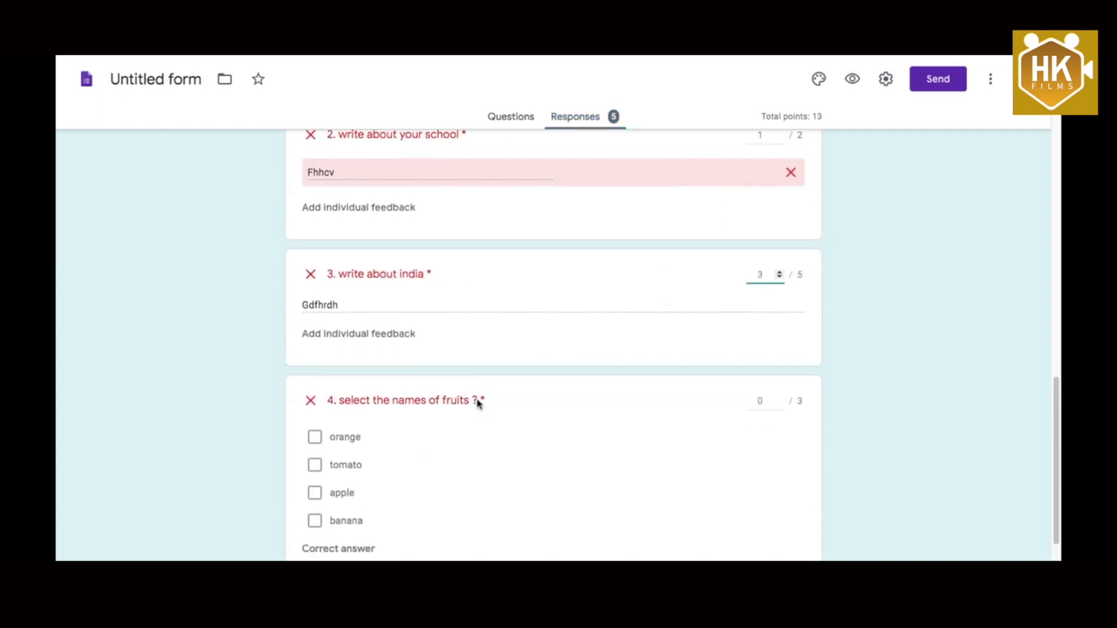
pyautogui.scroll(10, 407, 384)
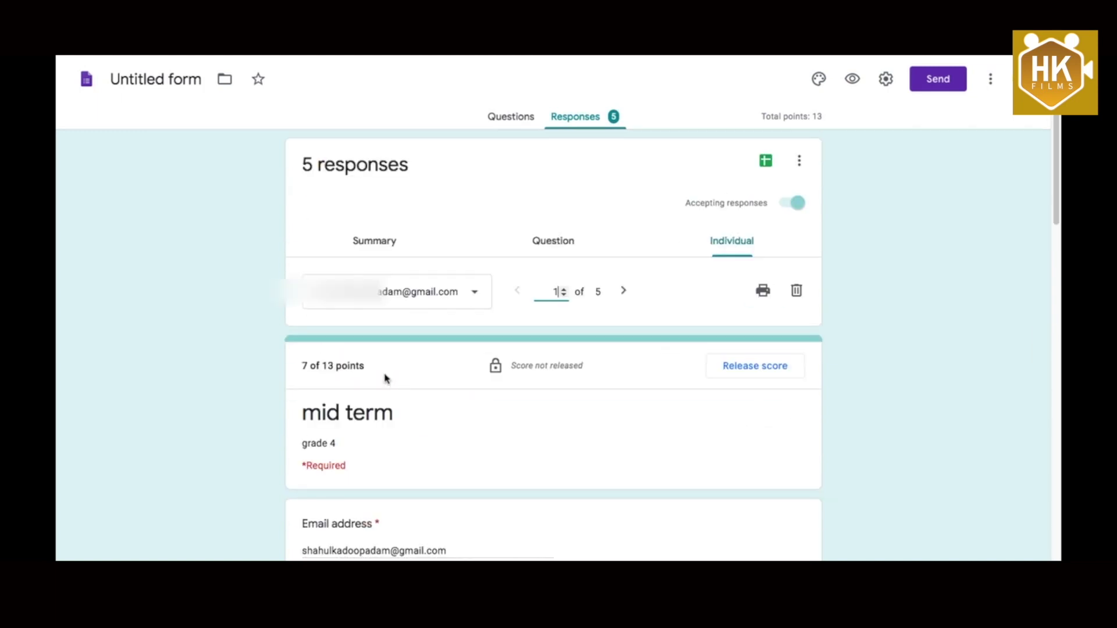
pyautogui.click(749, 370)
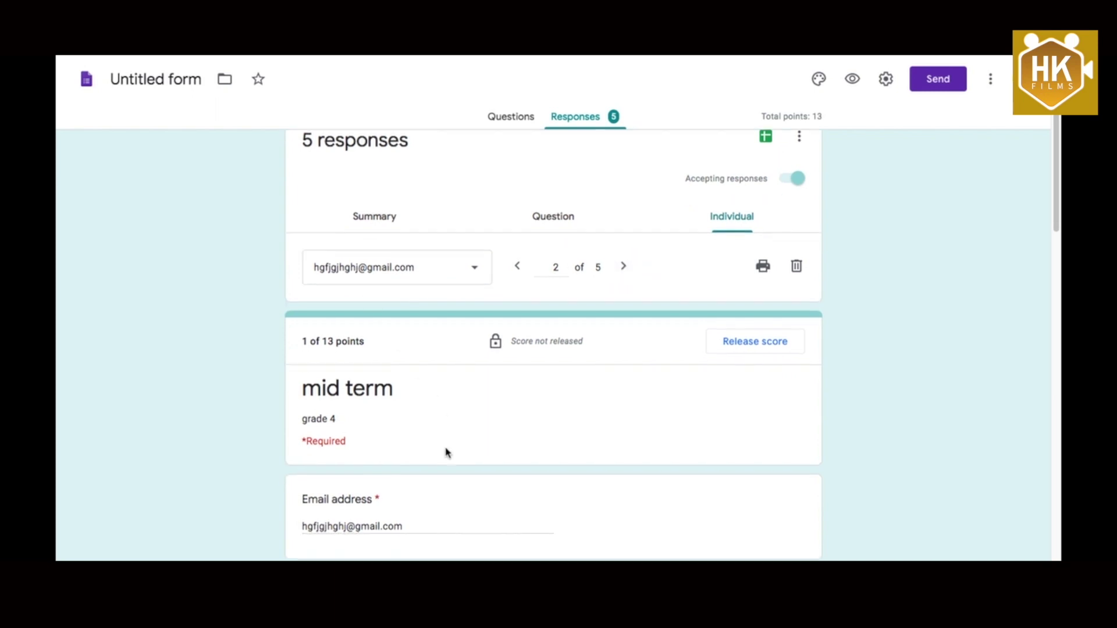
# Examine the answers and points of the second individual response, from the school question to the fruits question.
pyautogui.scroll(-12, 446, 452)
pyautogui.scroll(-12, 446, 451)
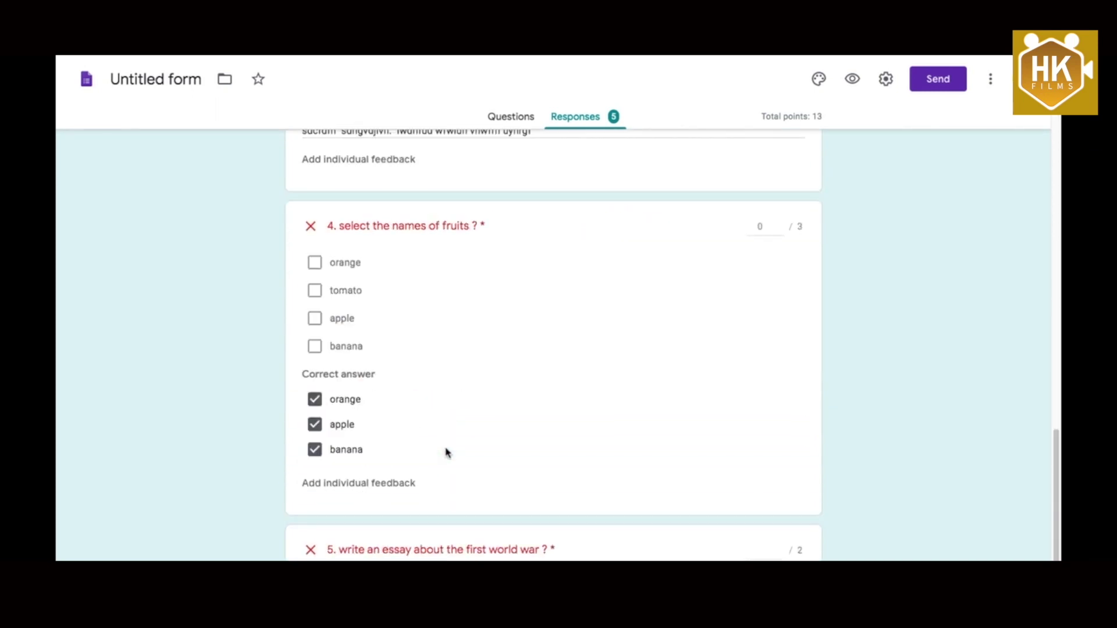
pyautogui.scroll(20, 446, 452)
pyautogui.scroll(-4, 447, 452)
pyautogui.scroll(-15, 446, 452)
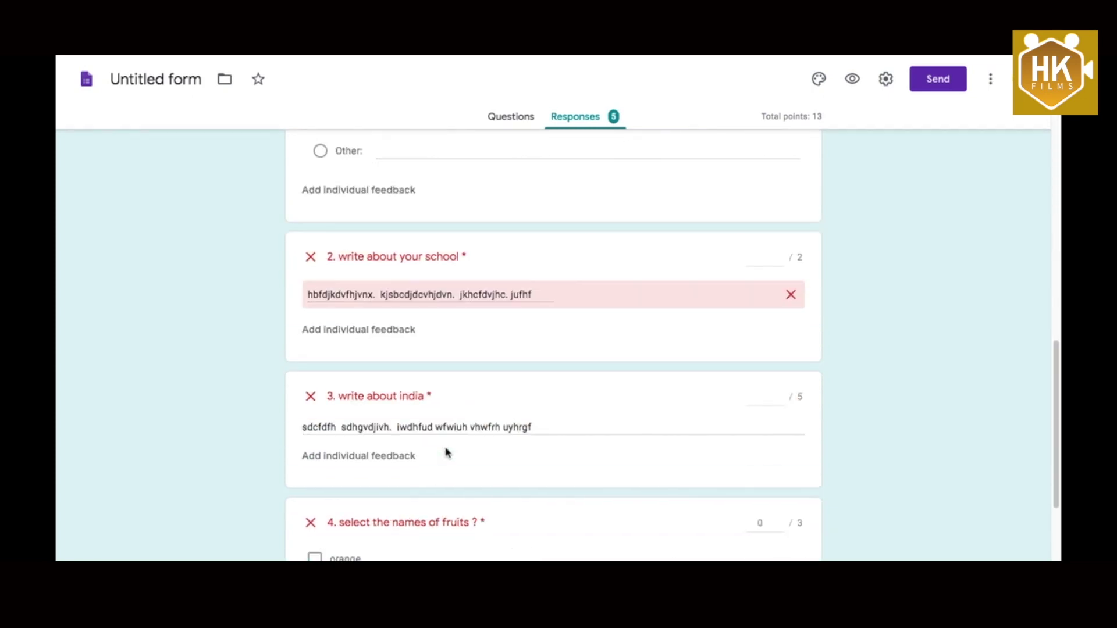
pyautogui.scroll(20, 446, 452)
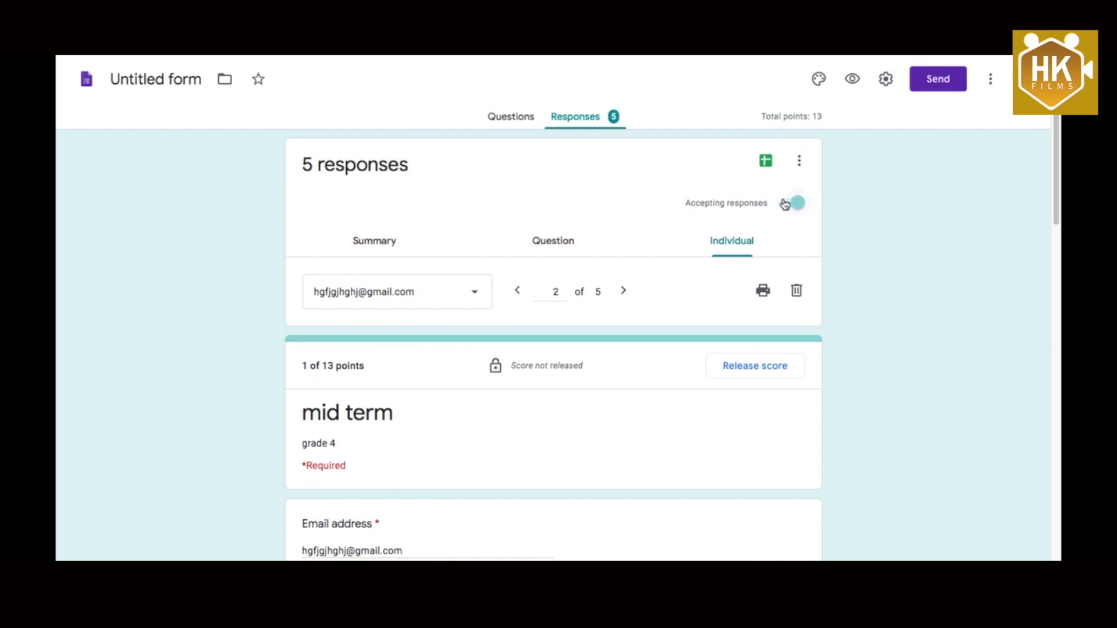
# Stop the form from accepting responses.
pyautogui.click(791, 203)
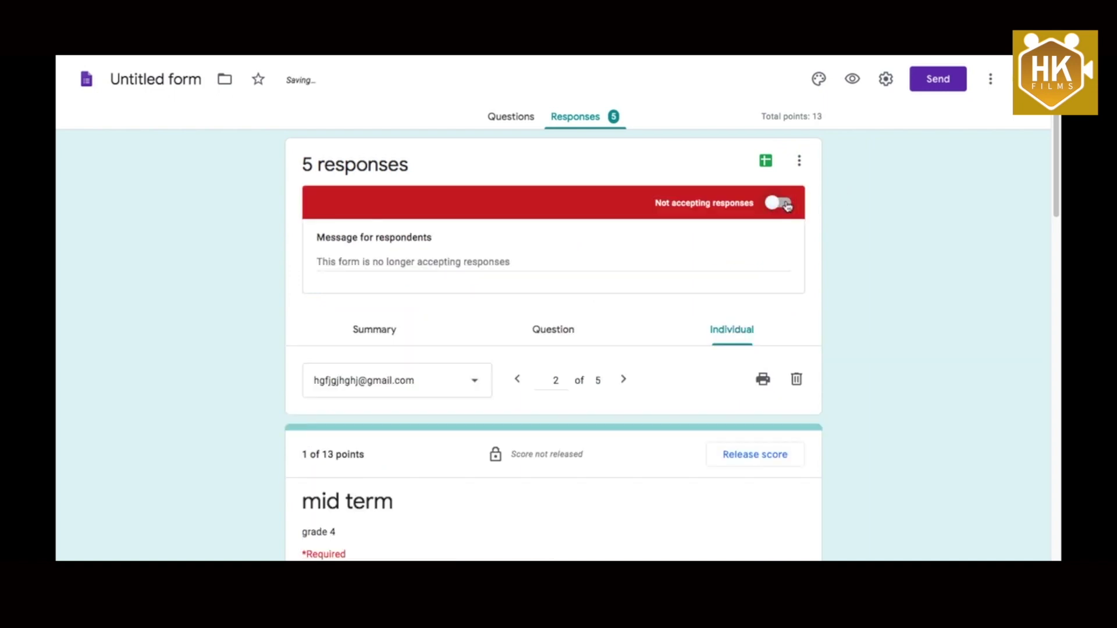
pyautogui.click(787, 205)
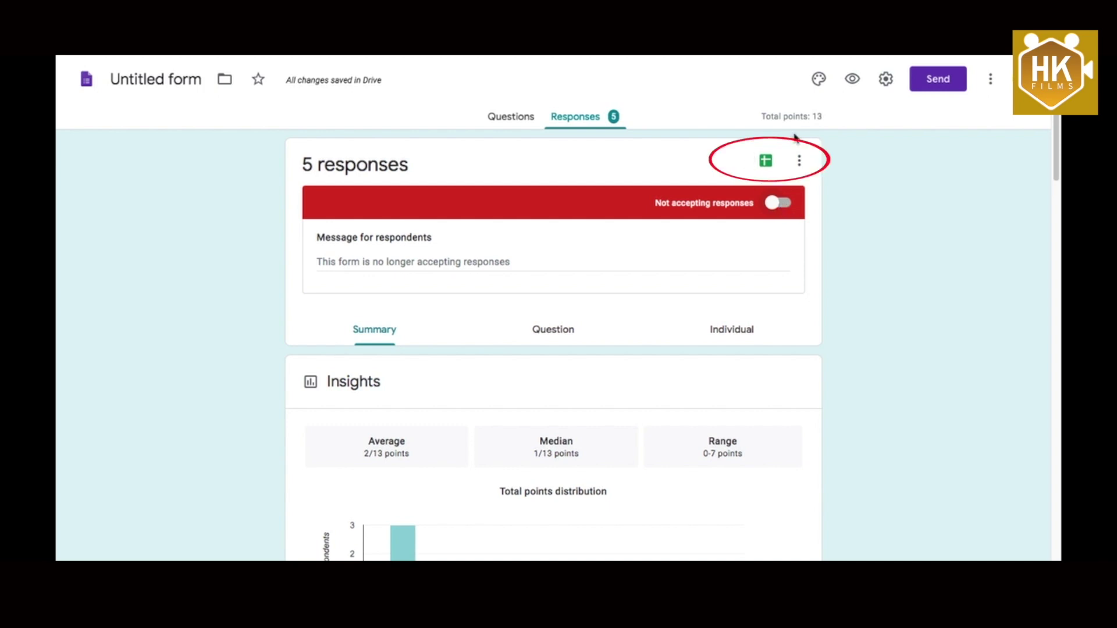
# Copy the scores and student names in C2:D6 of the linked response spreadsheet into cell A1 of a new blank spreadsheet.
pyautogui.click(766, 161)
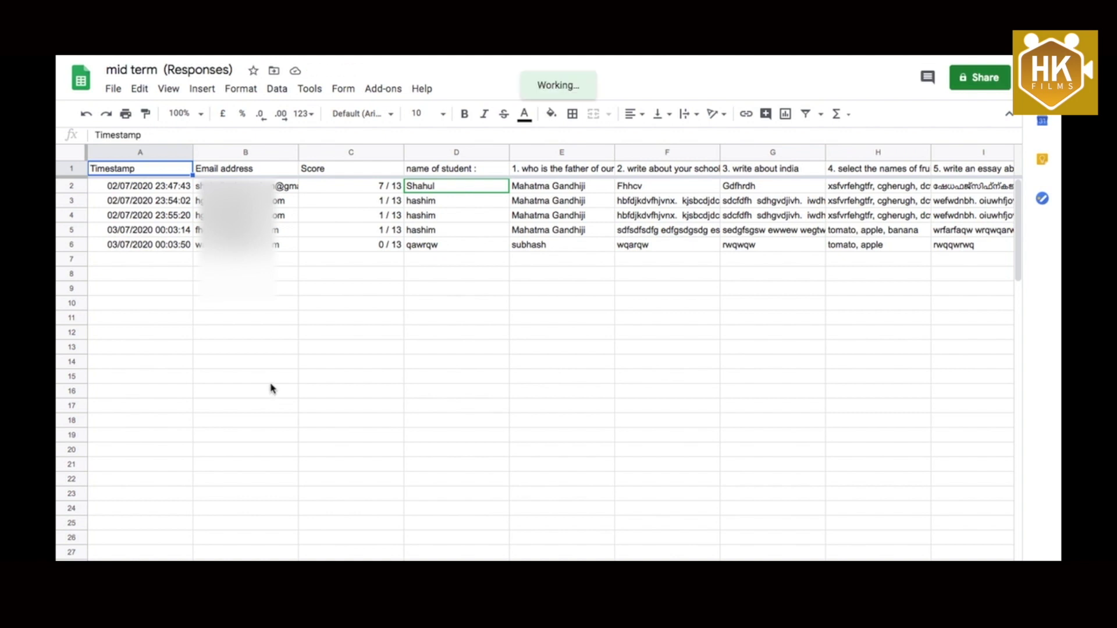
pyautogui.moveTo(360, 185); pyautogui.dragTo(439, 247)
pyautogui.hotkey('ctrl', 'c')
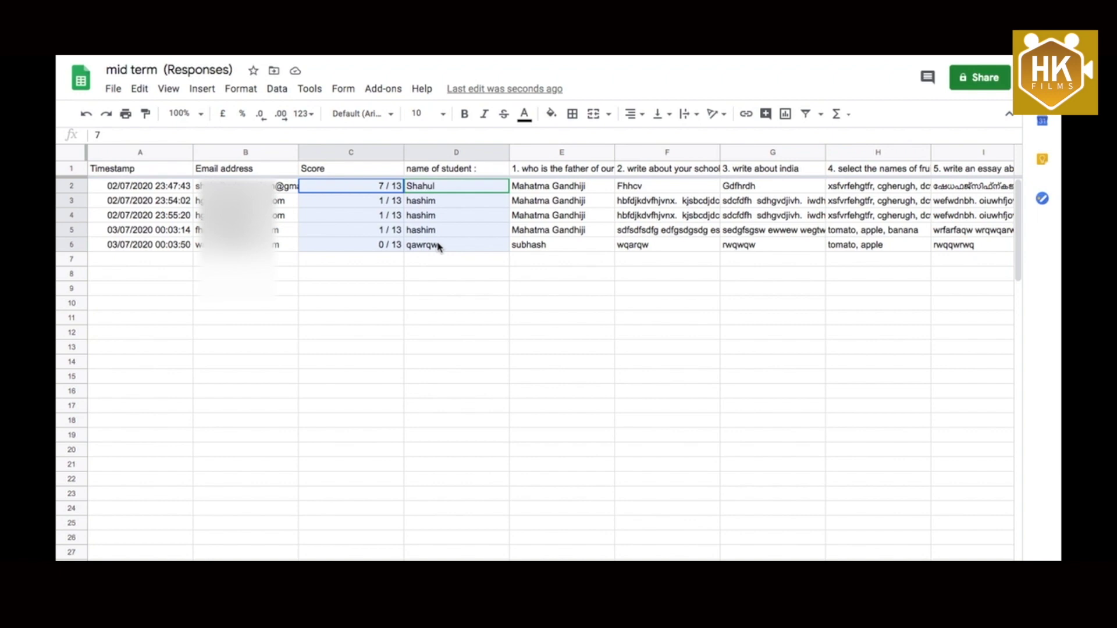
pyautogui.hotkey('ctrl', 't')
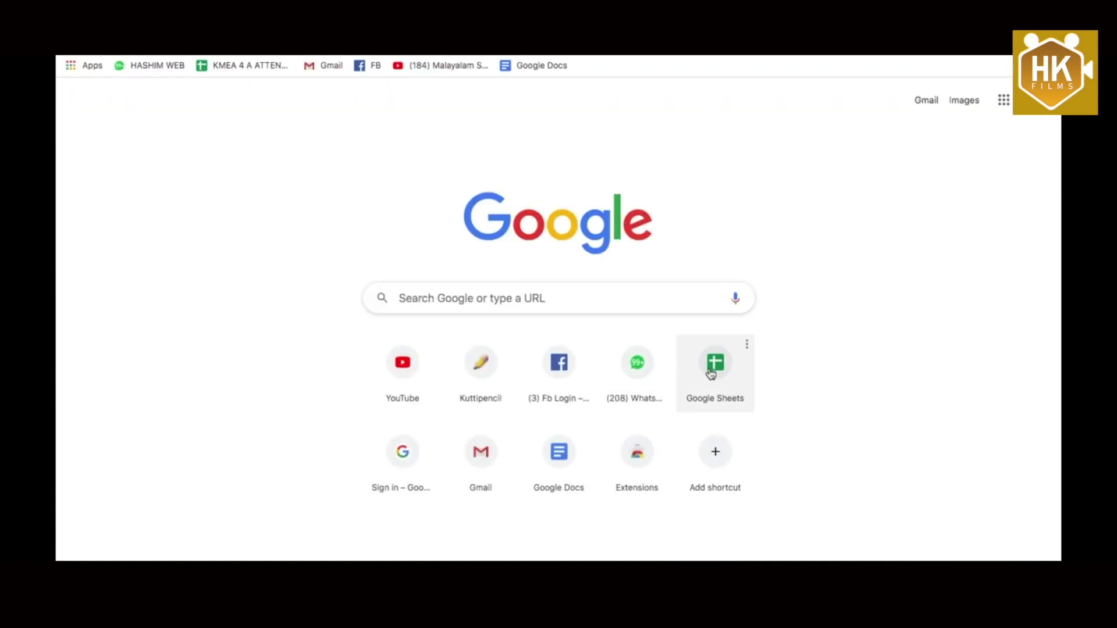
pyautogui.click(710, 374)
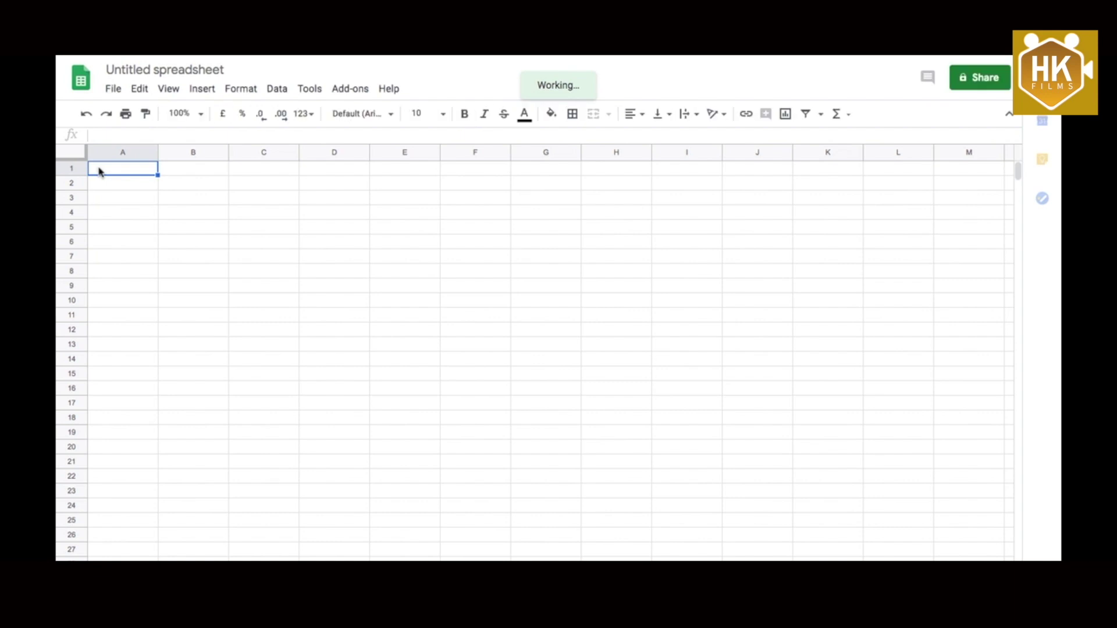
pyautogui.hotkey('ctrl', 'v')
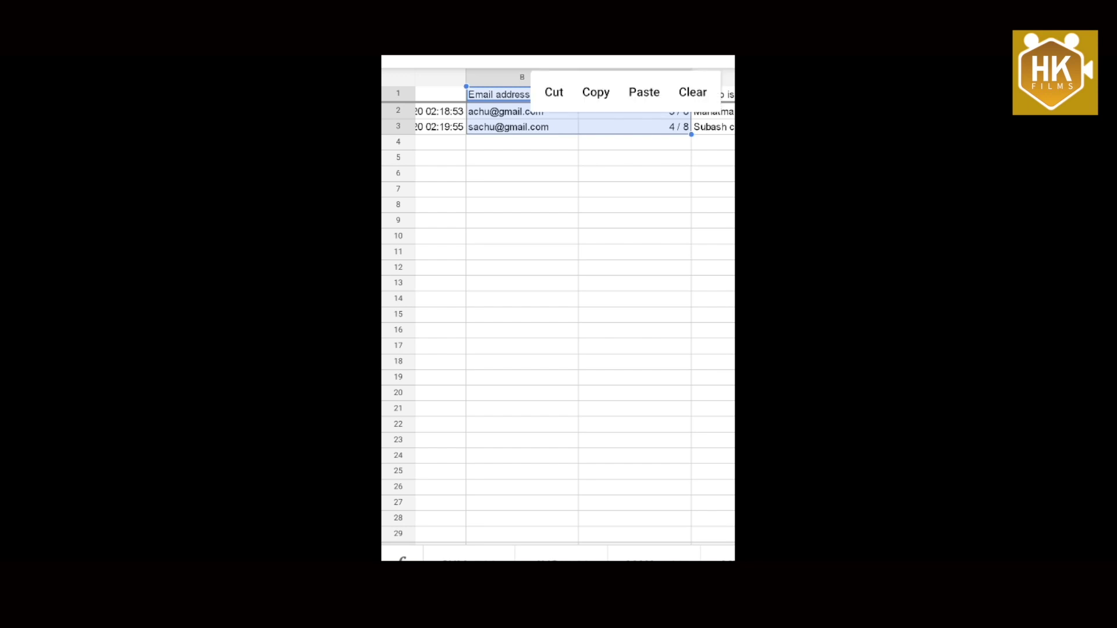
# In the mobile Google Sheets app, copy the Email address and Score cells B1:C3 into a new sheet starting at A1.
pyautogui.hotkey('ctrl', 'c')
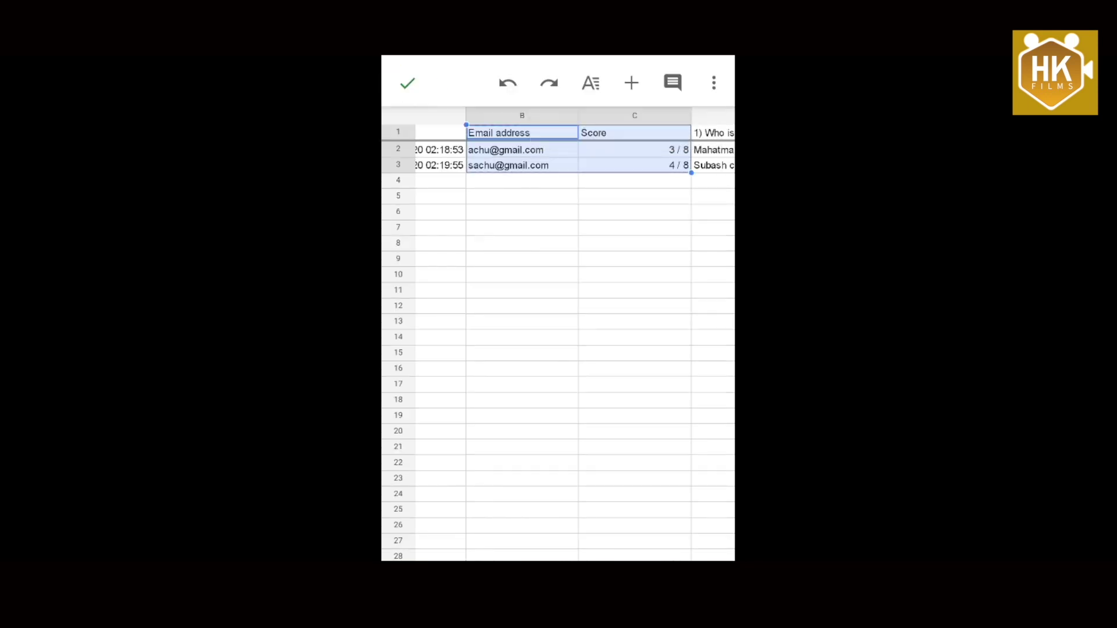
pyautogui.click(407, 83)
pyautogui.scroll(-3, 386, 512)
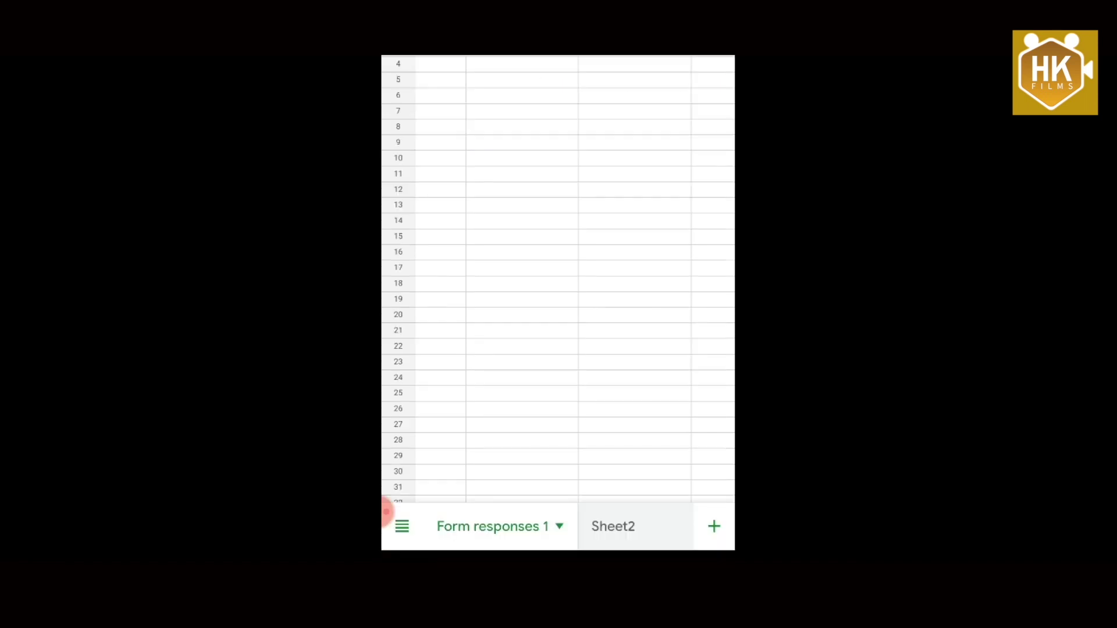
pyautogui.click(714, 526)
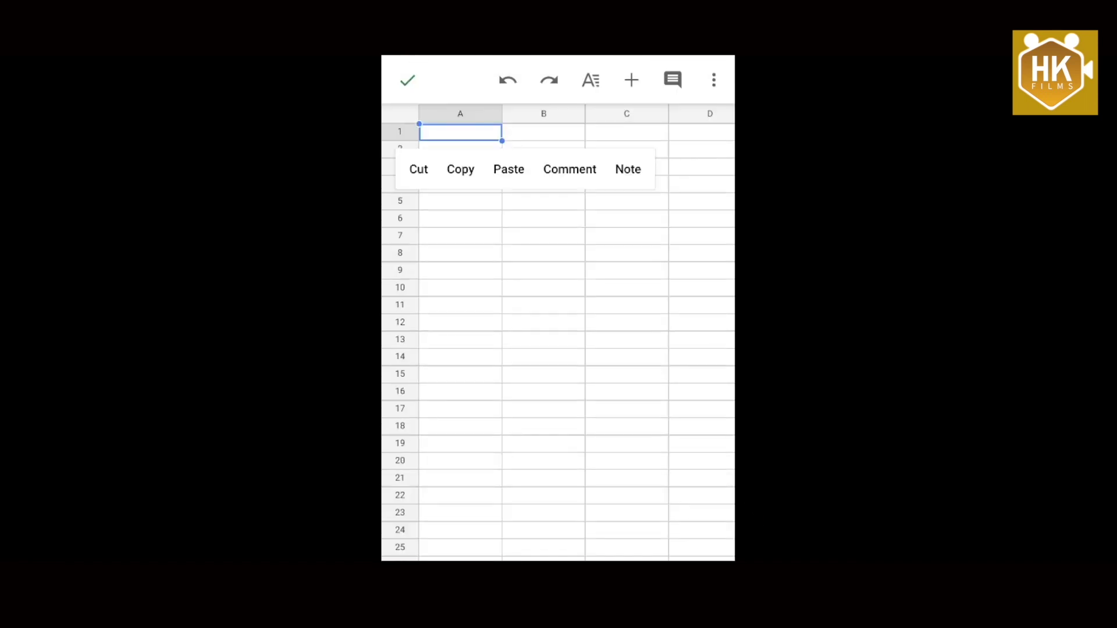
pyautogui.click(508, 169)
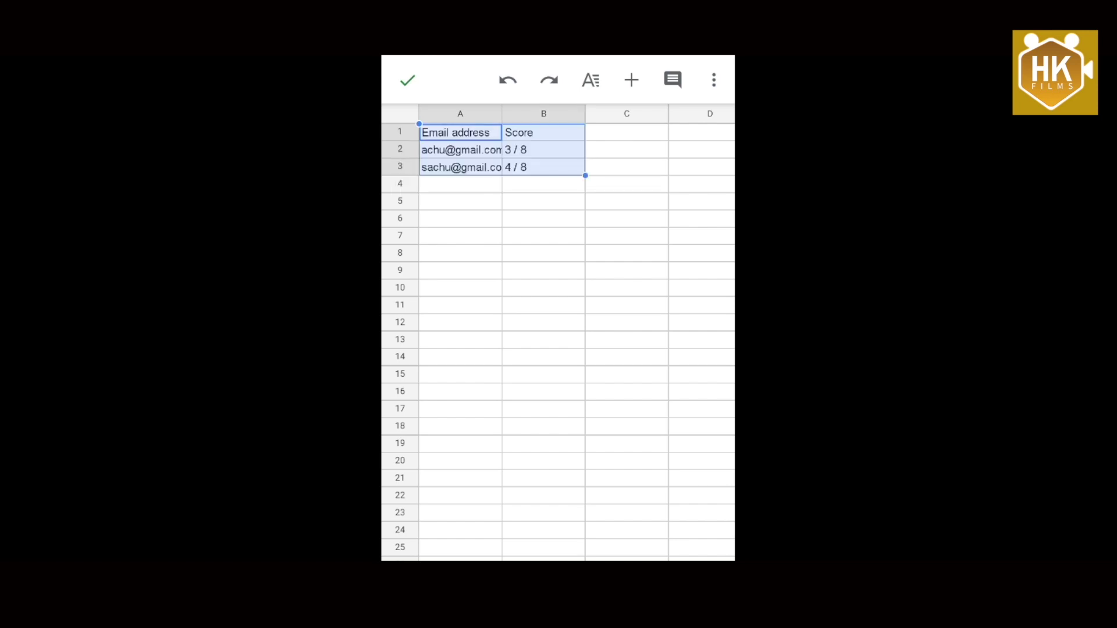
# Accept the pasted email and score cells and open the print preview for the MID TERM 4A HISTORY spreadsheet.
pyautogui.click(407, 80)
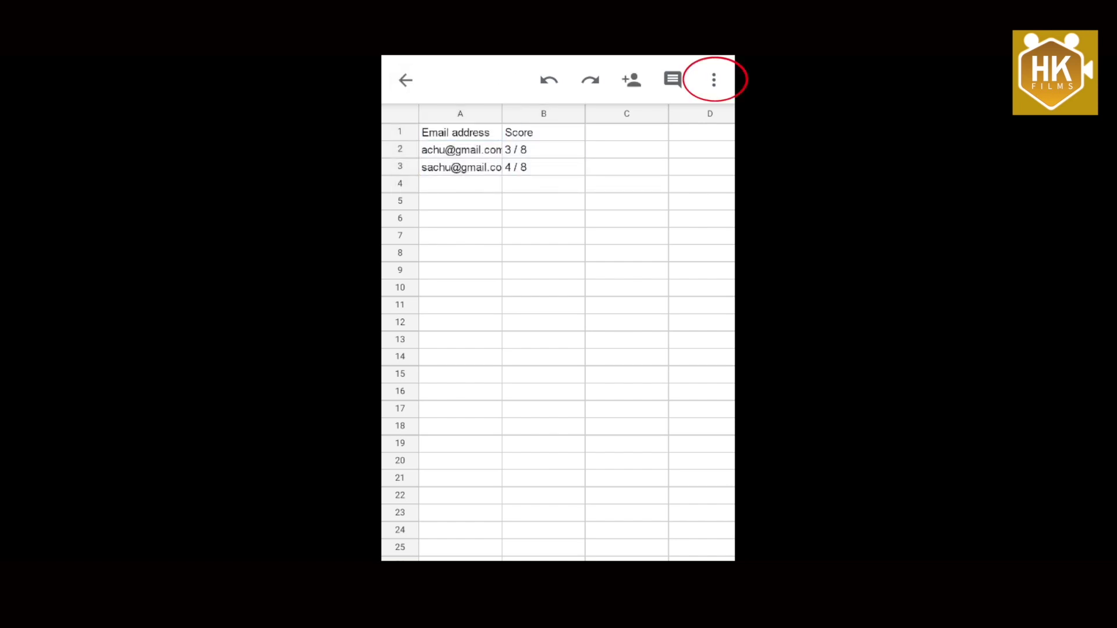
pyautogui.click(714, 80)
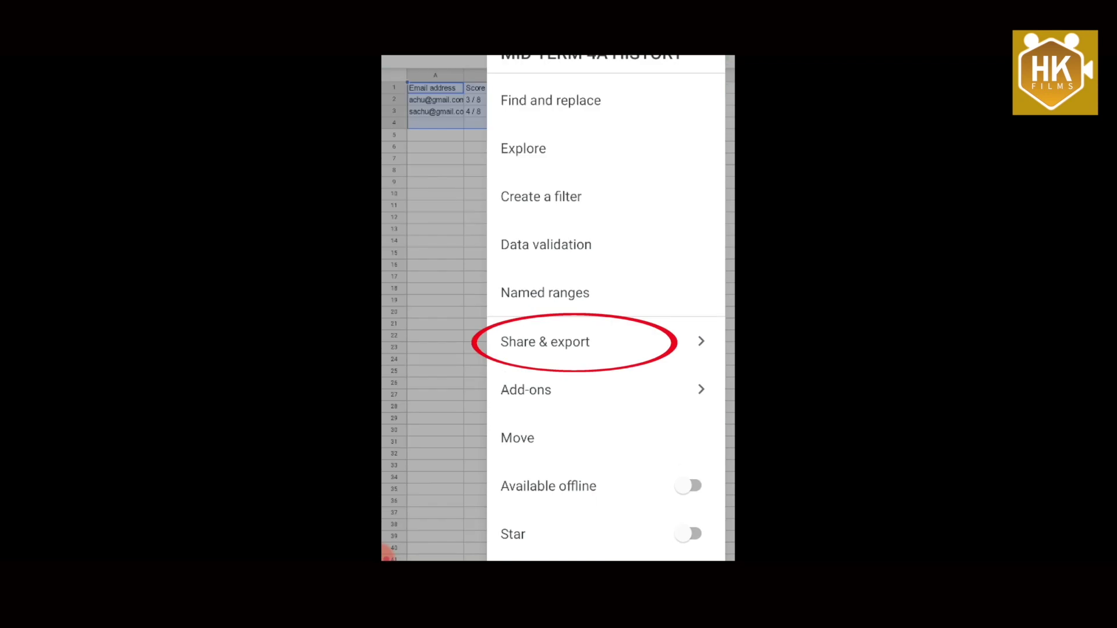
pyautogui.click(545, 342)
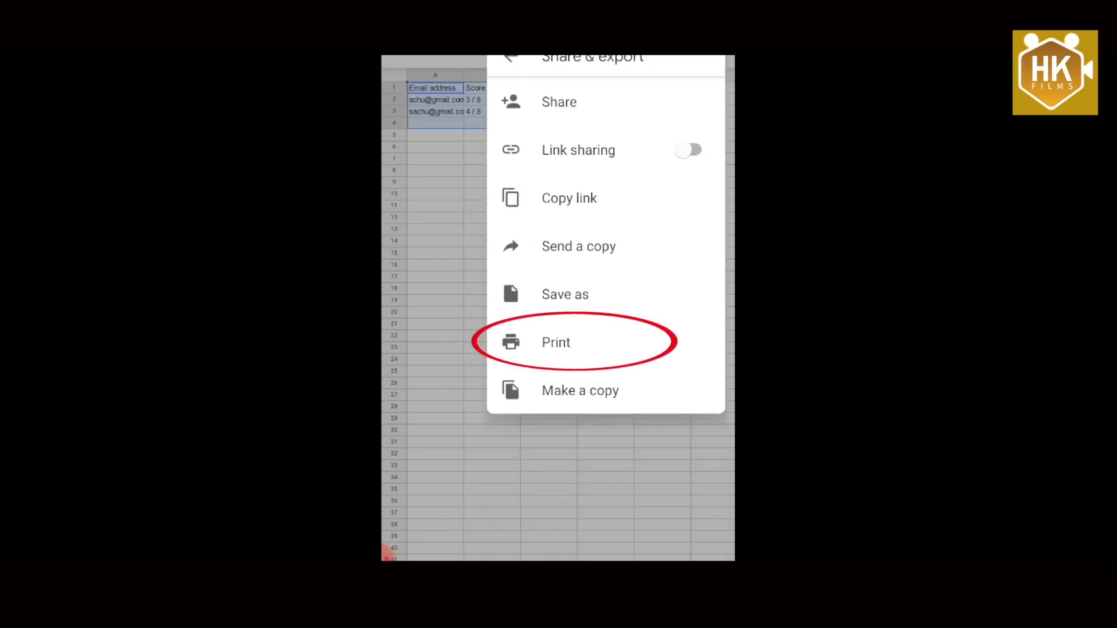
pyautogui.click(555, 342)
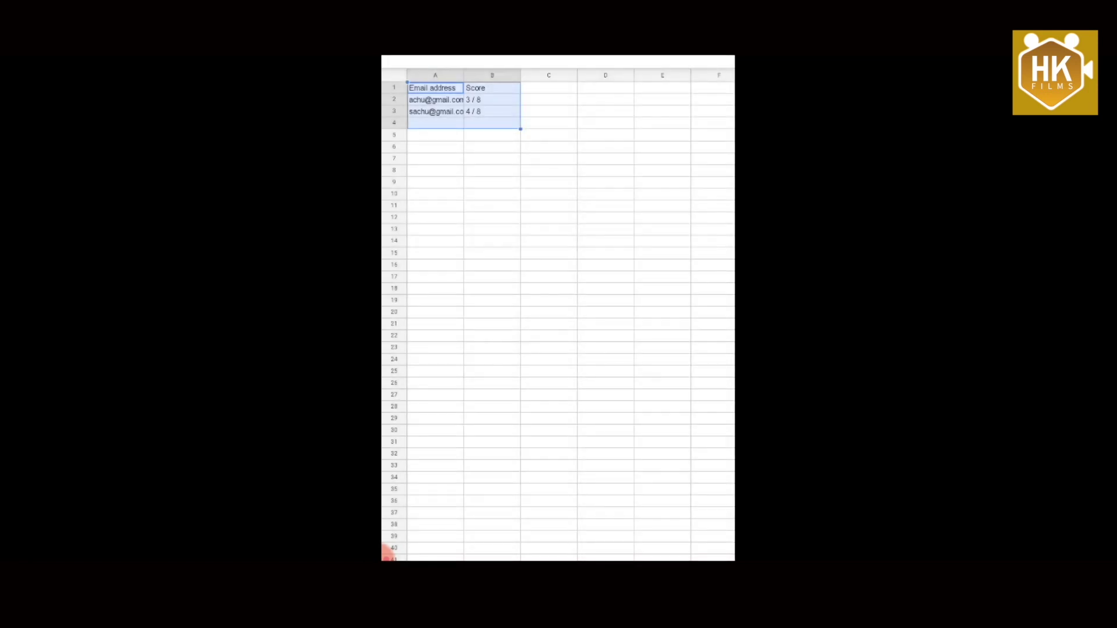
# Exclude page 1 from the print job and keep page 2 with the Email address and Score table.
pyautogui.scroll(-5, 558, 291)
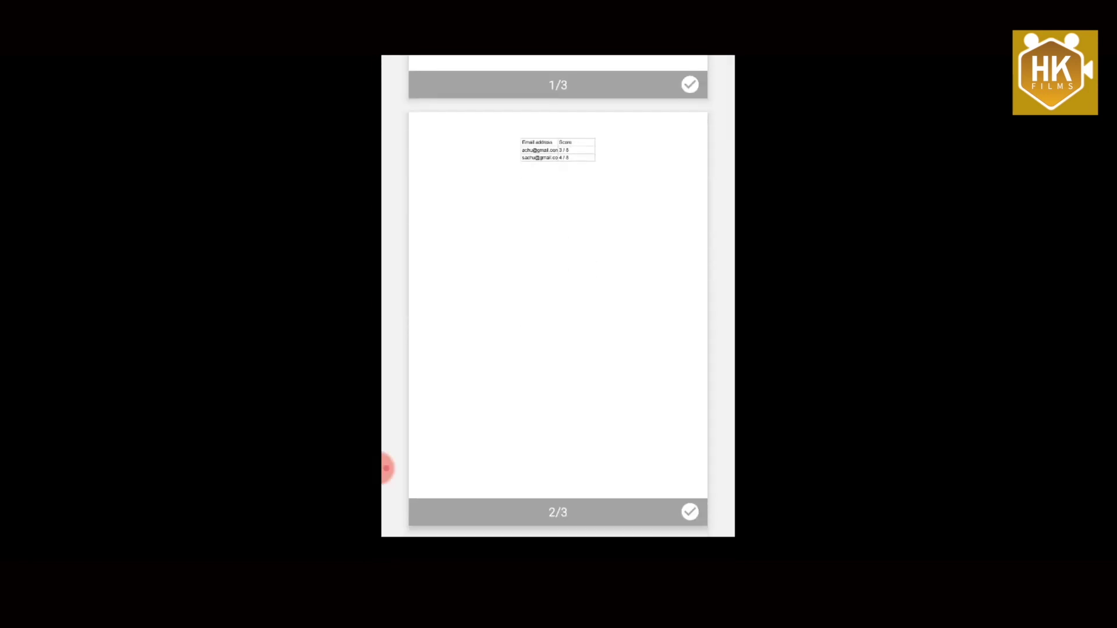
pyautogui.click(690, 513)
pyautogui.click(690, 513)
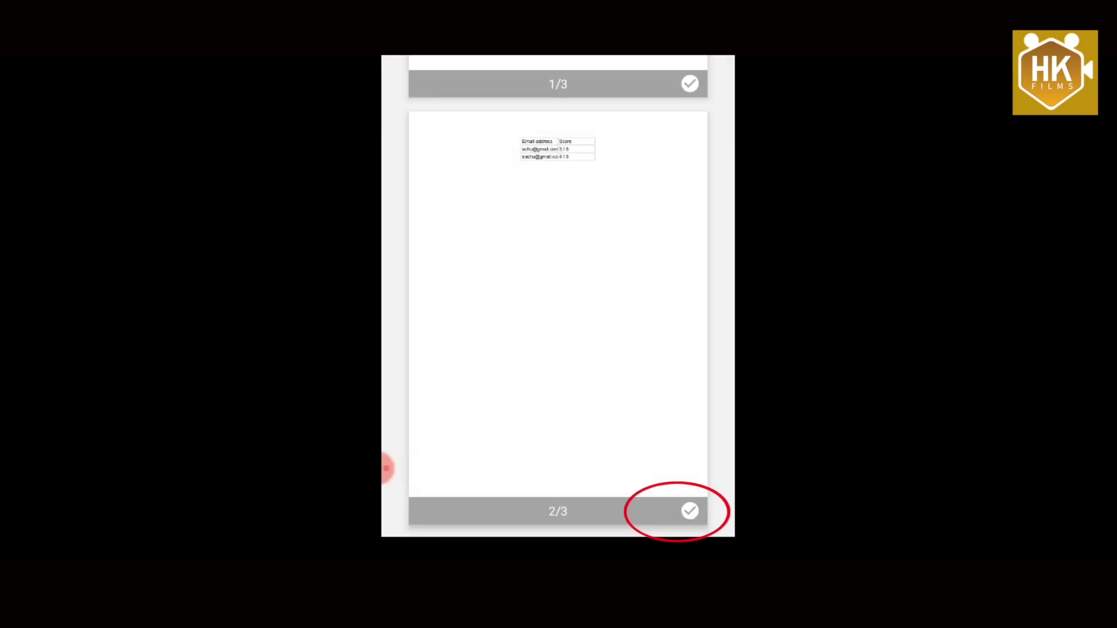
pyautogui.scroll(-5, 558, 291)
pyautogui.scroll(10, 558, 291)
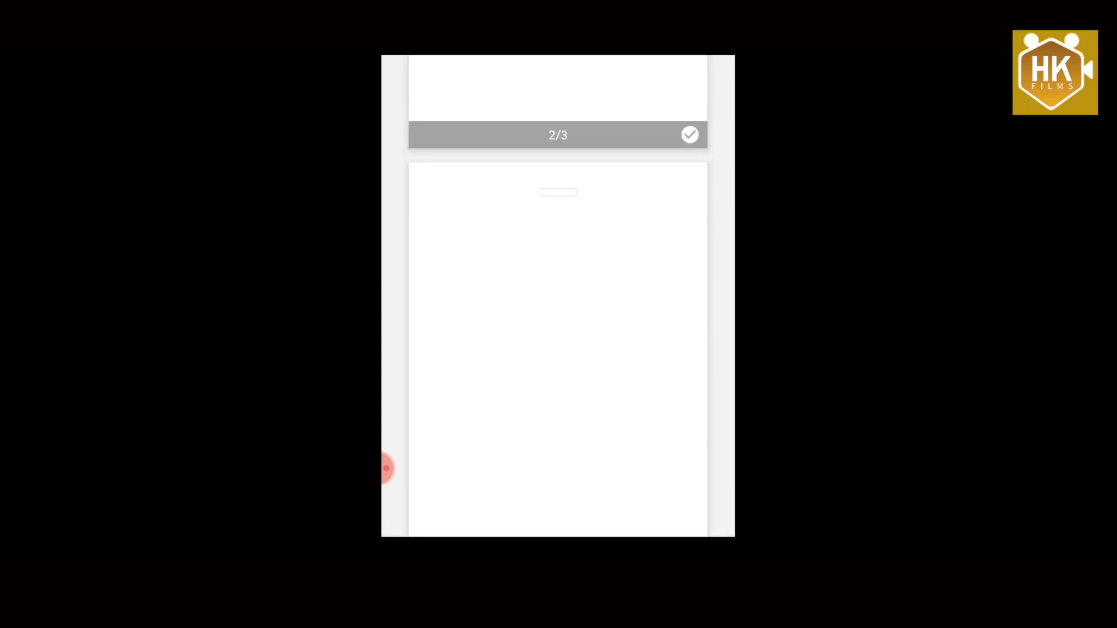
pyautogui.click(689, 357)
pyautogui.scroll(-3, 557, 290)
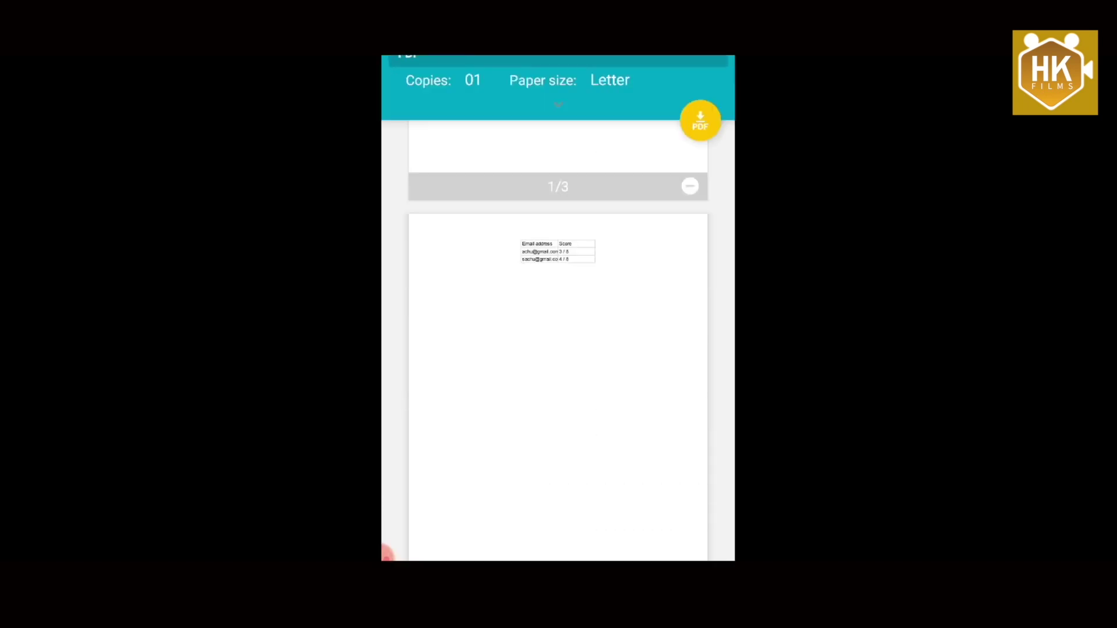
# Save the score table as a PDF in the internal storage Alarms folder and open MID TERM 4A HISTORY .PDF from there.
pyautogui.click(476, 64)
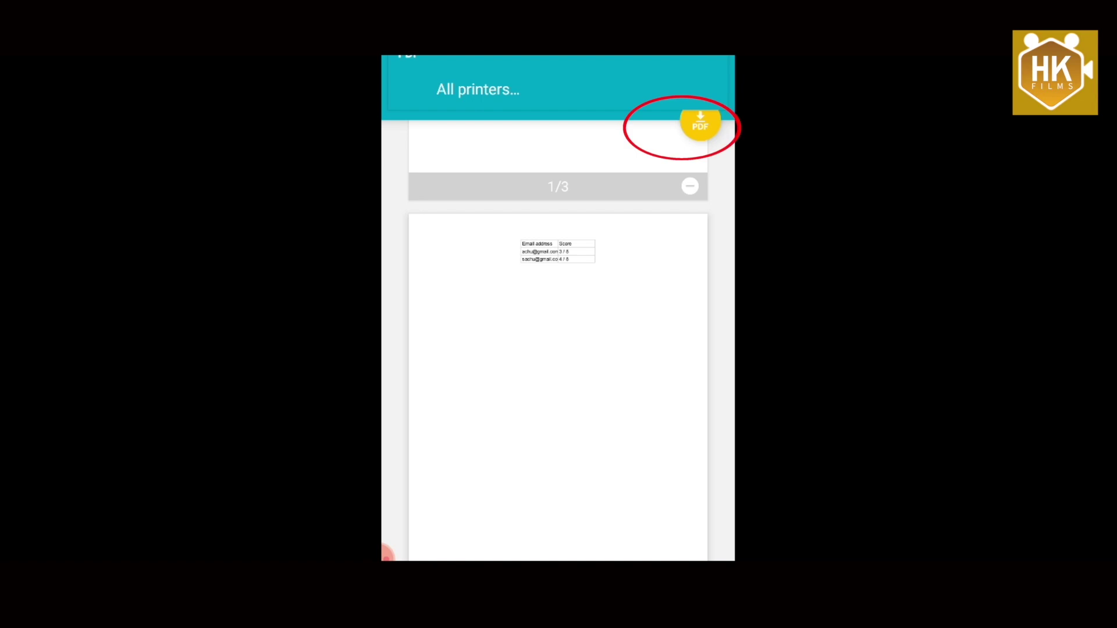
pyautogui.click(478, 89)
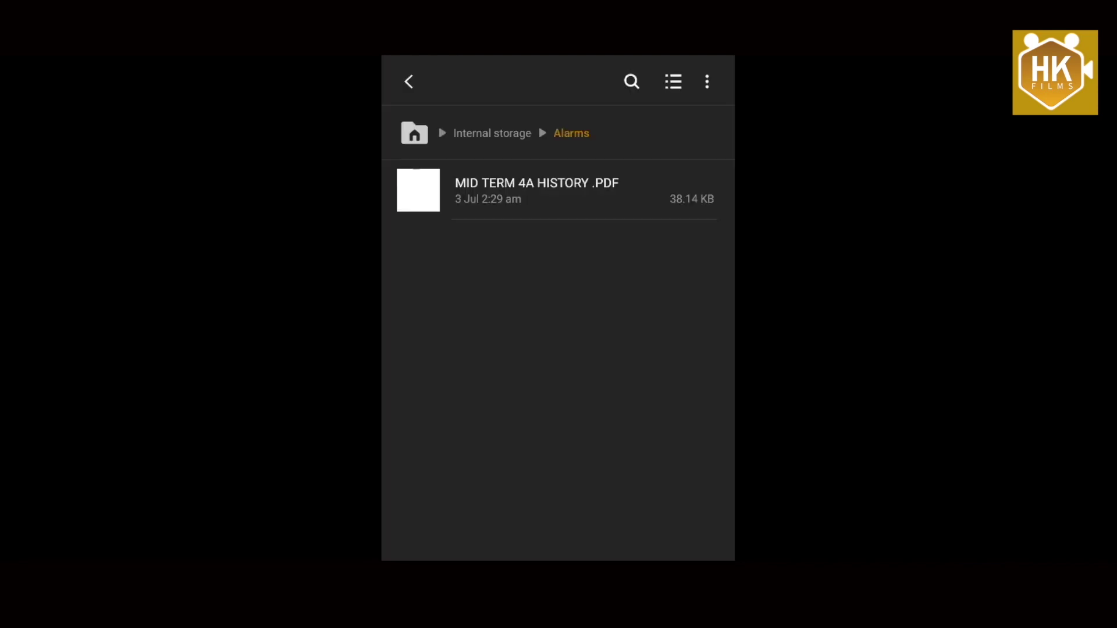
pyautogui.click(536, 190)
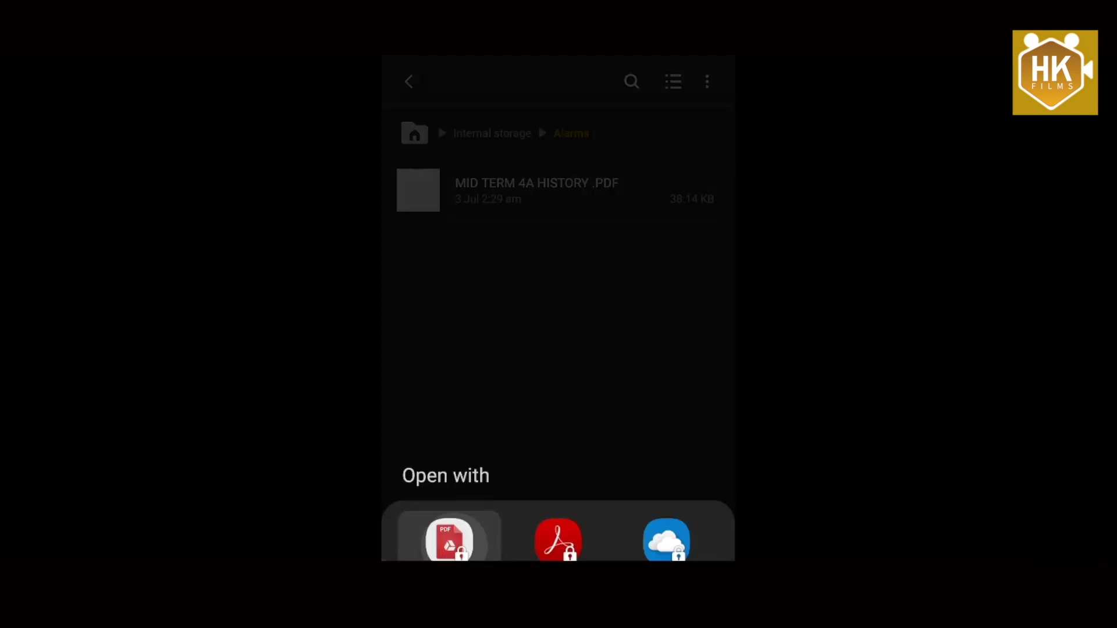